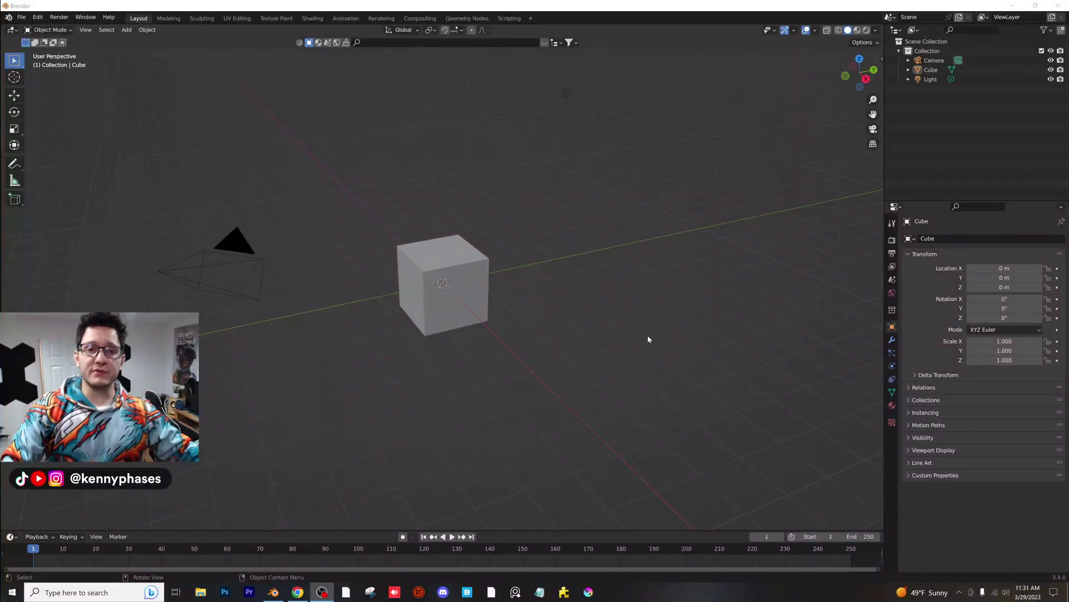
# Step: Switch to camera view, then zoom and pan so the cube sits centred in the camera frame
pyautogui.click(652, 324)
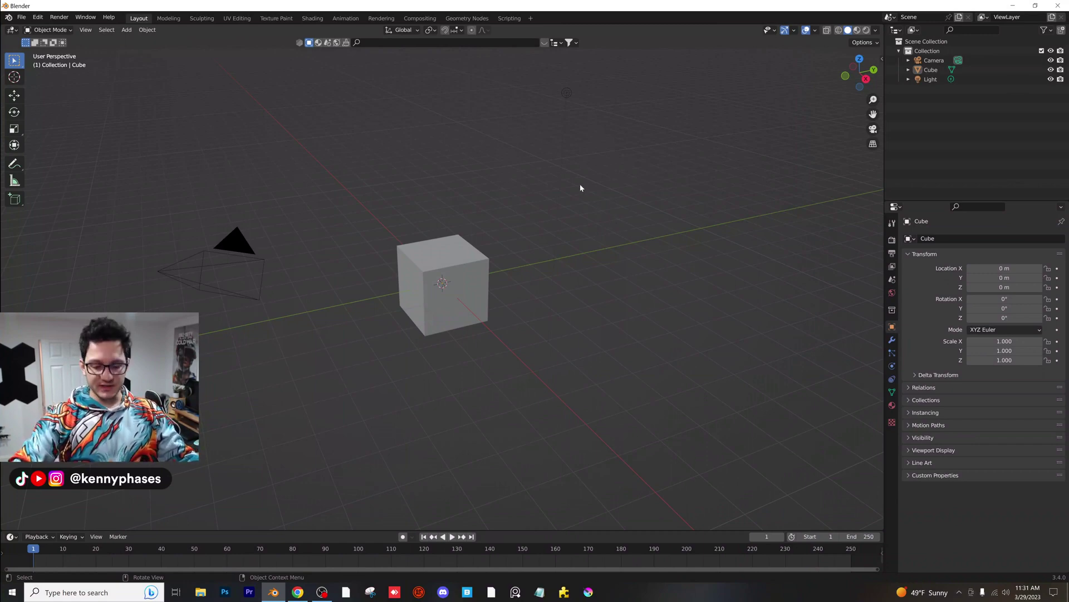
pyautogui.press('KP_0')
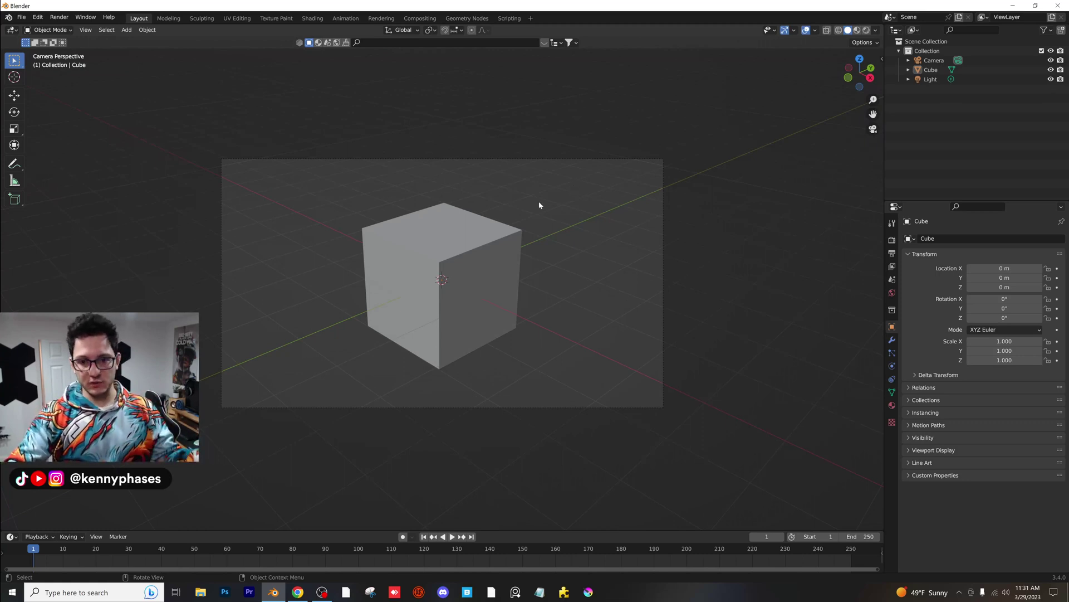
pyautogui.scroll(1, 435, 264)
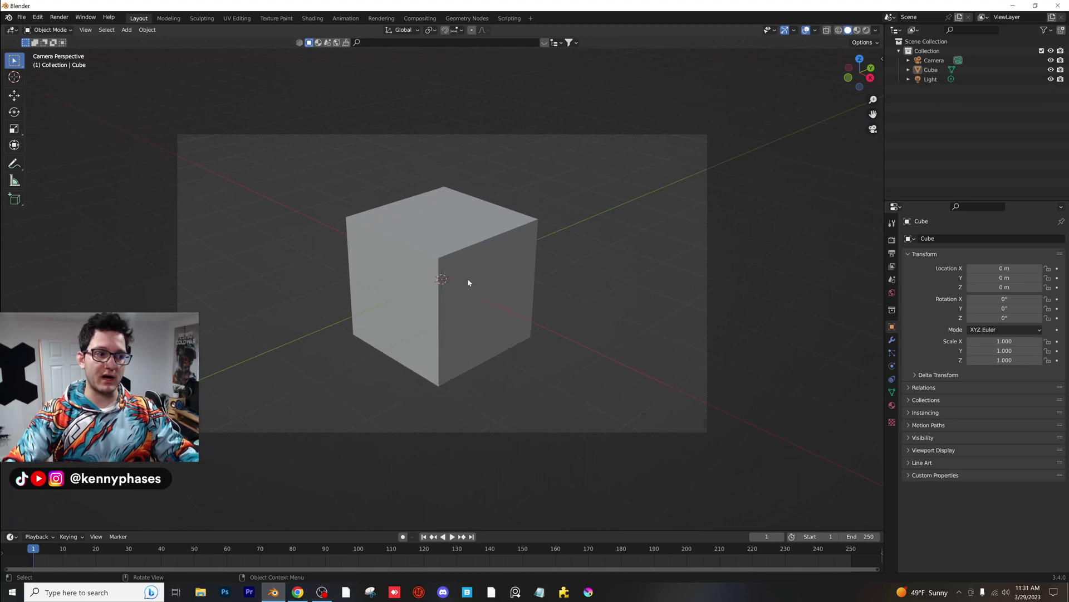
pyautogui.keyDown('shift'); pyautogui.moveTo(467, 278); pyautogui.dragTo(511, 275, button='middle'); pyautogui.keyUp('shift')
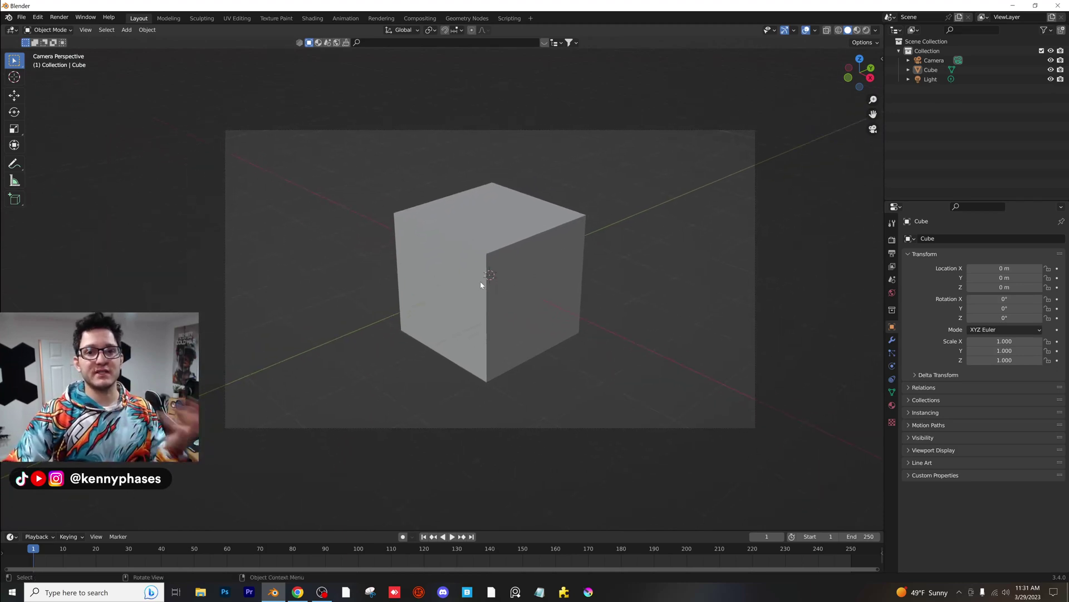
pyautogui.click(60, 18)
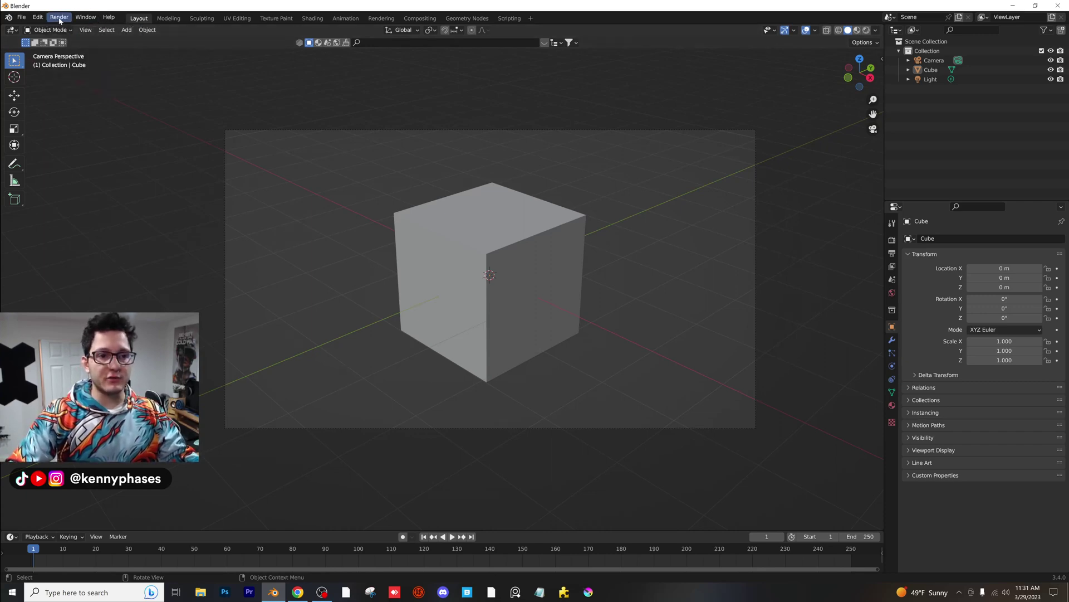
pyautogui.click(60, 20)
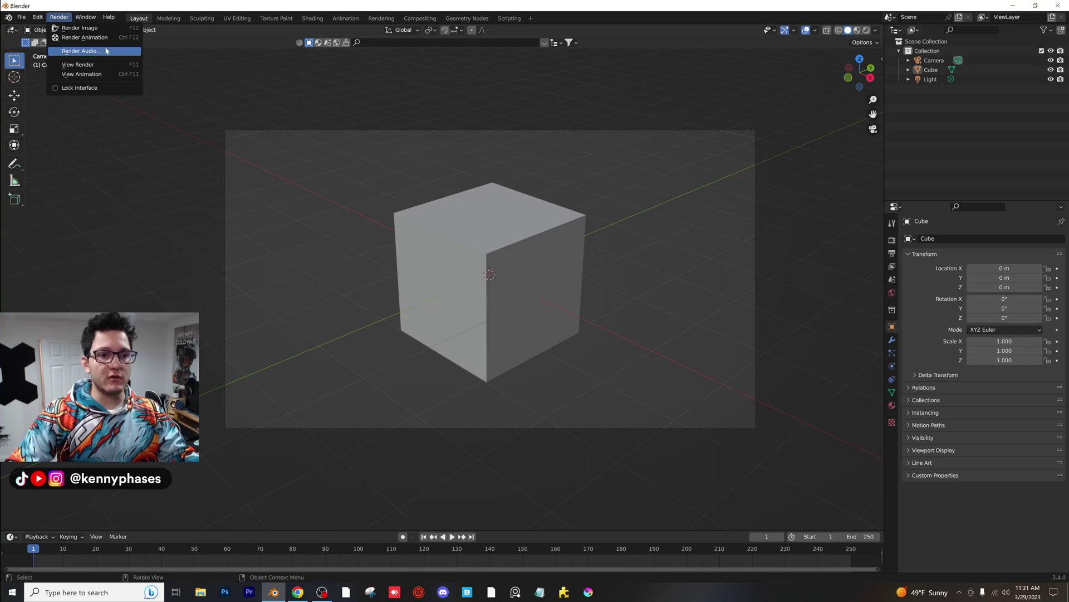
pyautogui.click(59, 18)
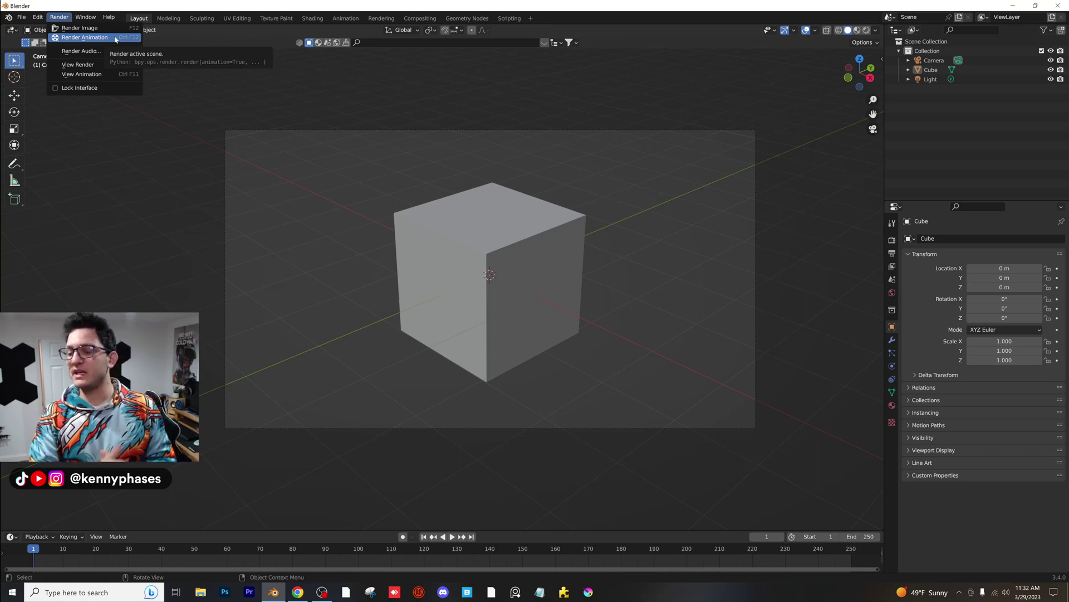
# Step: Render the animation from the camera and move the render window to the screen centre
pyautogui.click(59, 17)
pyautogui.click(84, 37)
pyautogui.moveTo(360, 9); pyautogui.dragTo(569, 127)
pyautogui.scroll(-1, 550, 281)
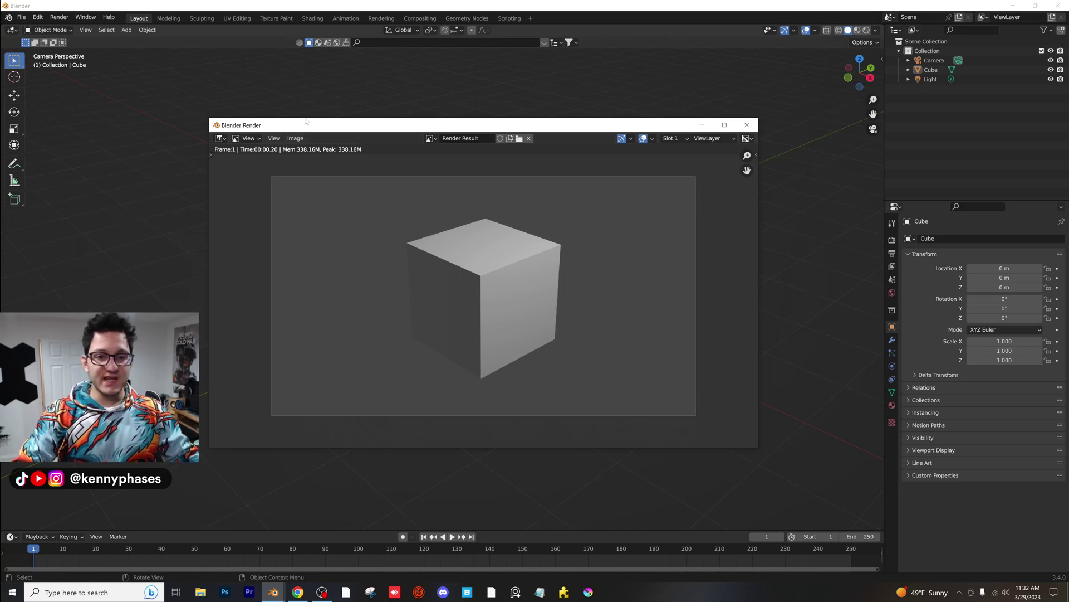
# Step: Save the rendered image to the Desktop as Cube.png
pyautogui.click(296, 139)
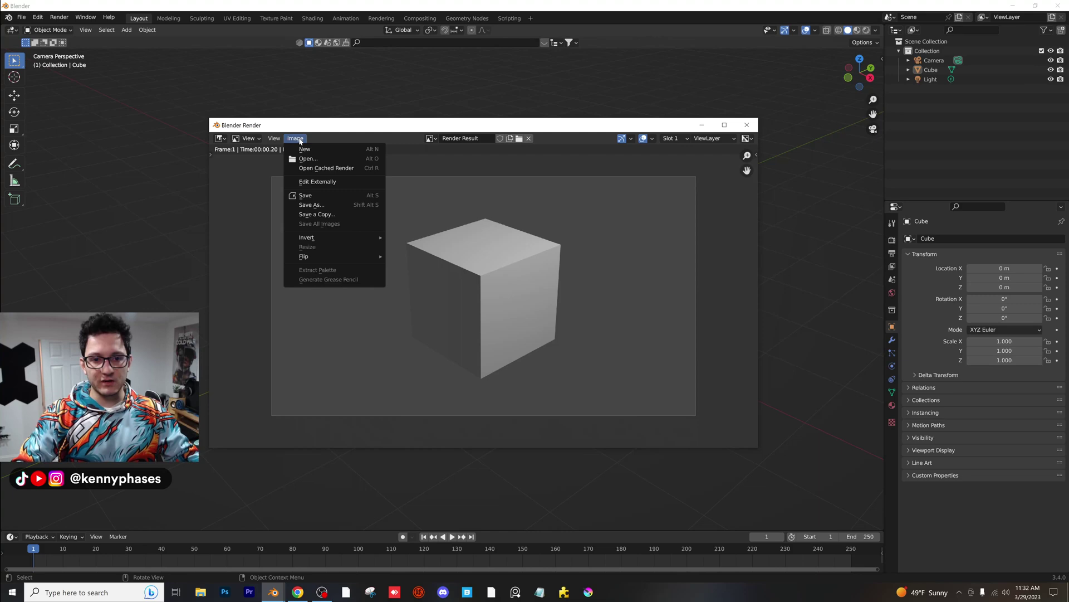
pyautogui.click(304, 205)
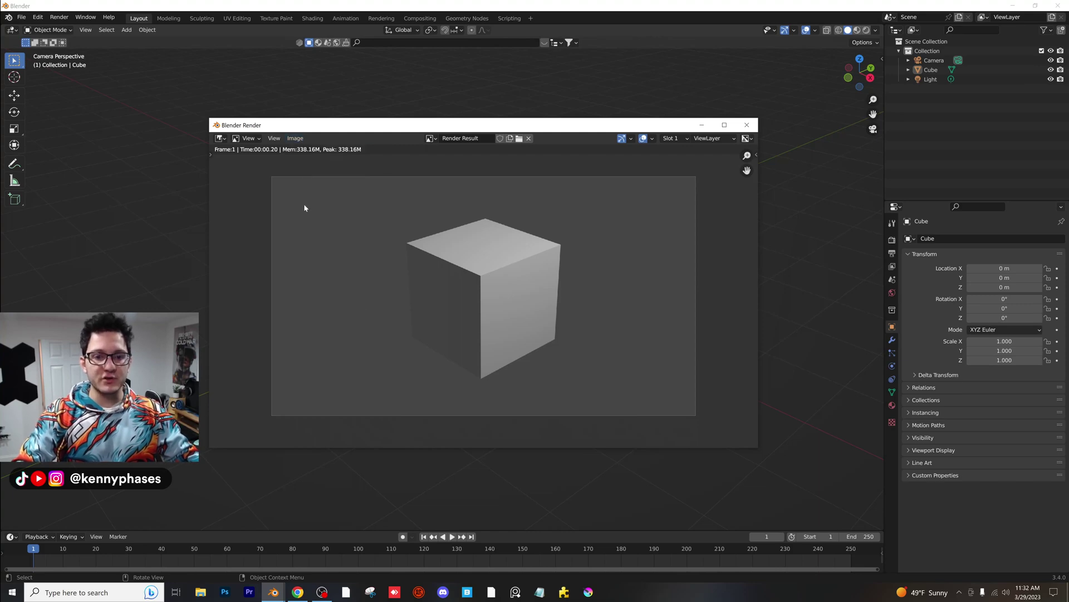
pyautogui.click(295, 138)
pyautogui.click(346, 205)
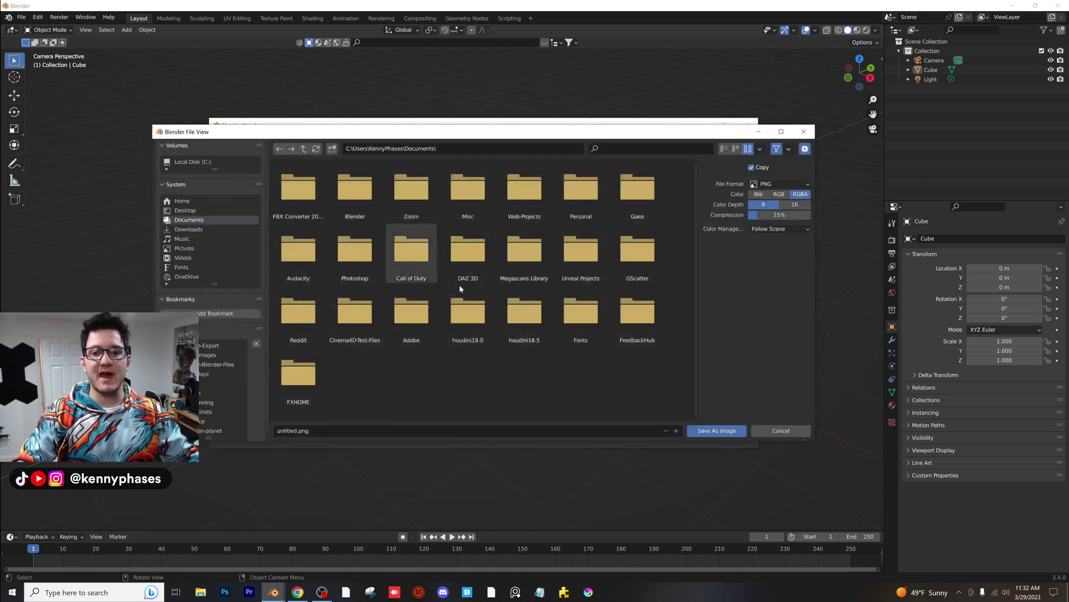
pyautogui.click(185, 210)
pyautogui.click(295, 431)
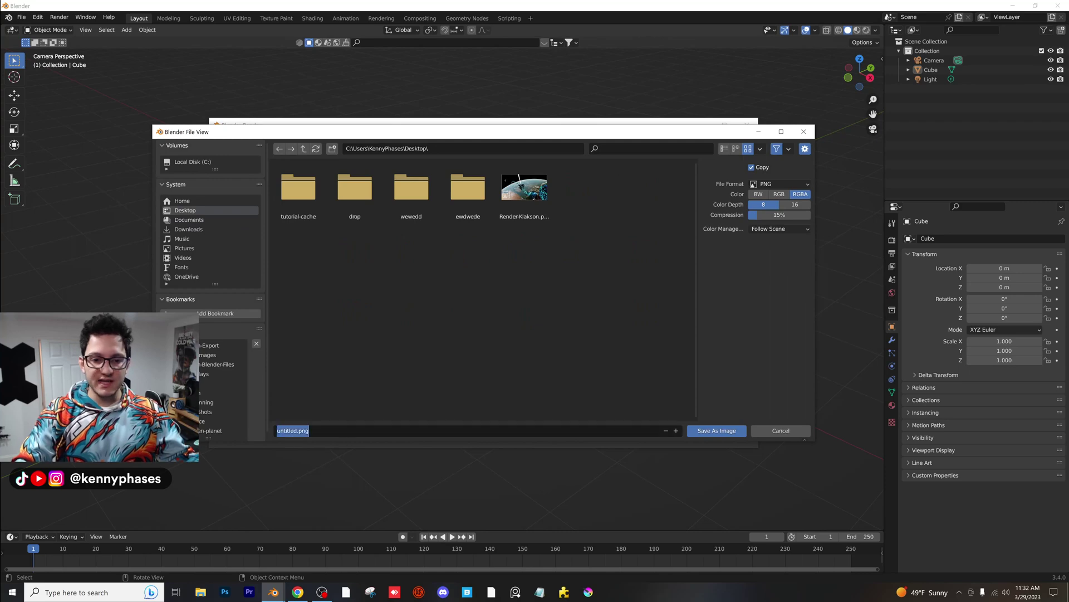
pyautogui.write('Cu')
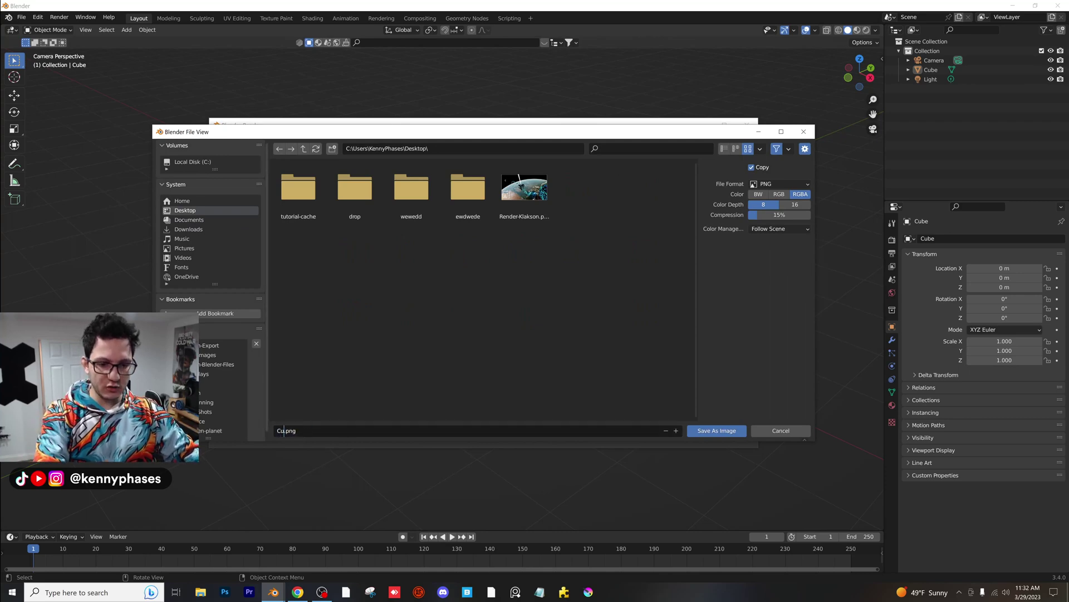
pyautogui.write('be')
pyautogui.press('Return')
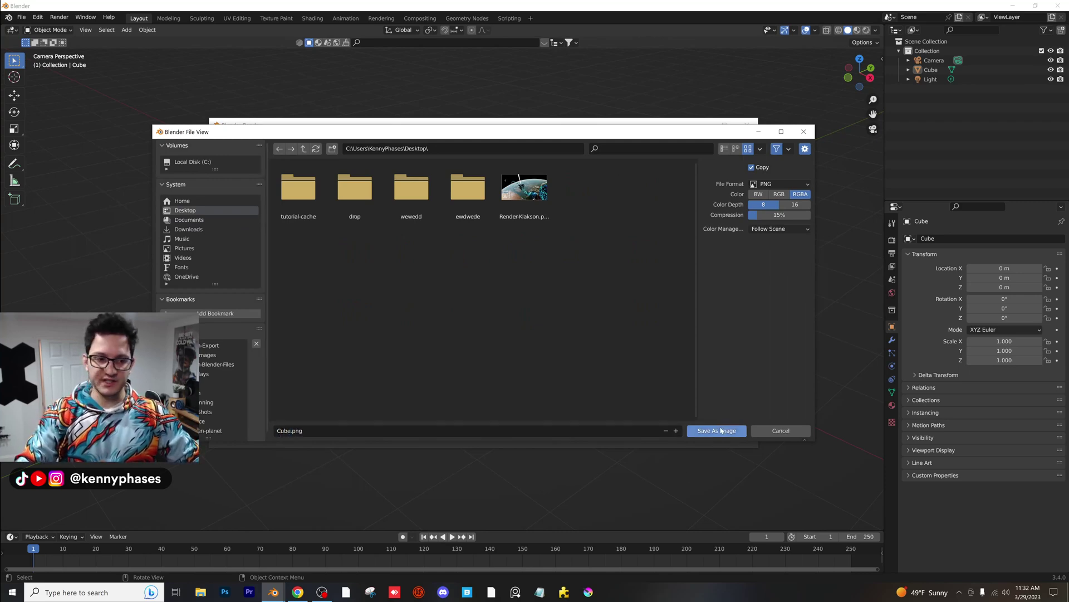
pyautogui.click(721, 430)
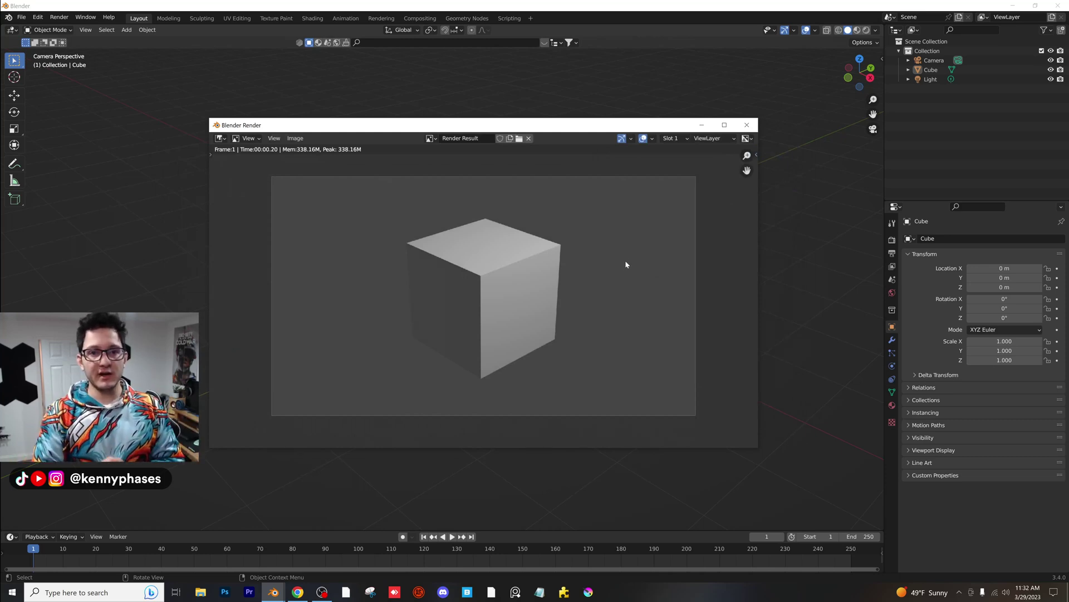
# Step: Close the render window, select the cube and insert a Location keyframe at frame 1
pyautogui.click(747, 125)
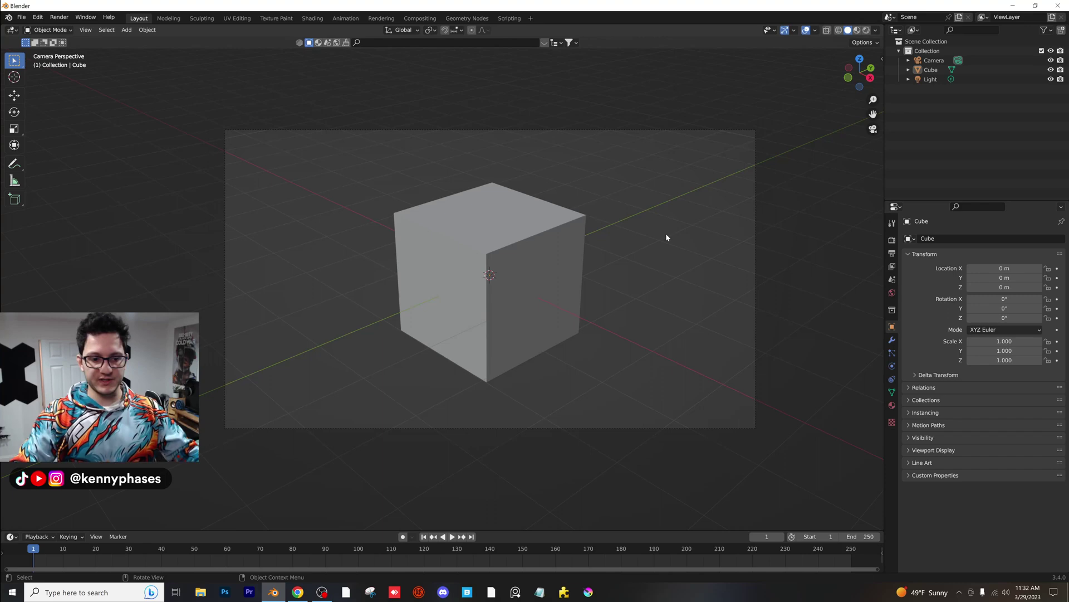
pyautogui.click(564, 230)
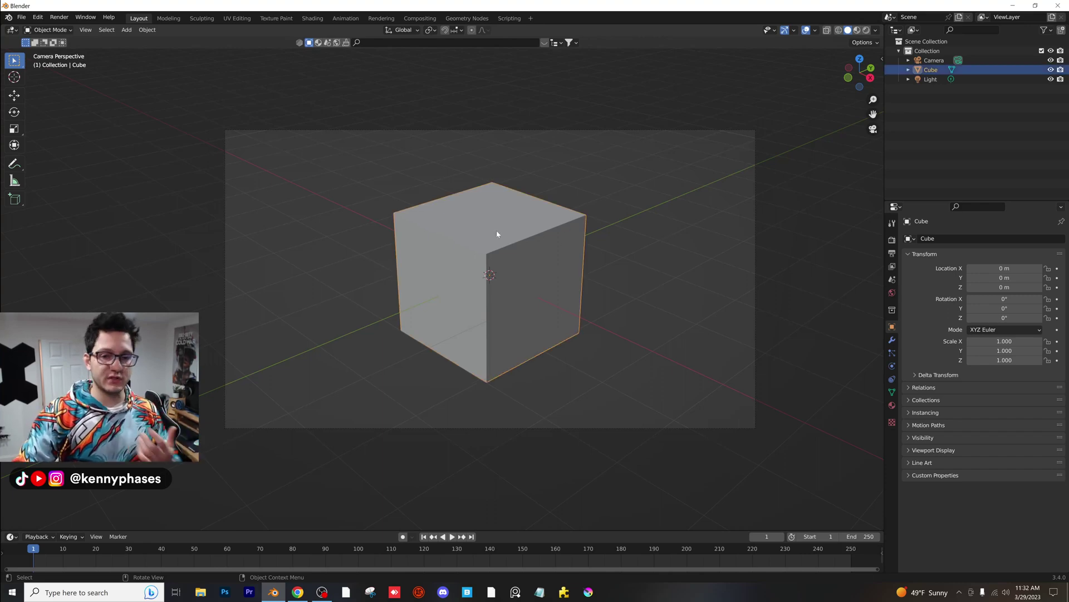
pyautogui.press('i')
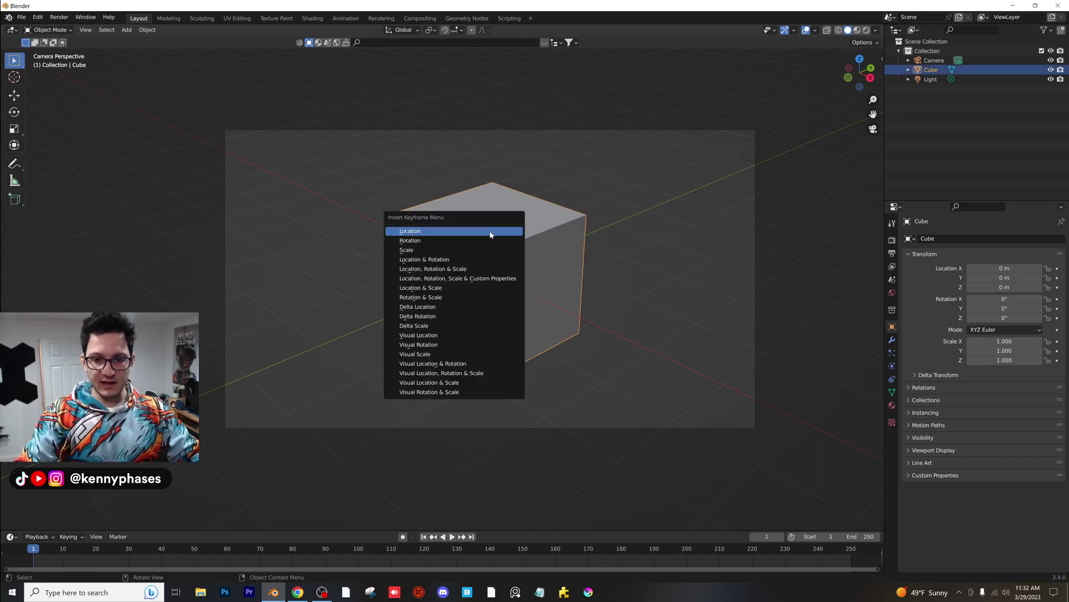
pyautogui.click(490, 234)
# Step: At frame 20 move the cube right and key its Location, then play it back
pyautogui.moveTo(109, 551); pyautogui.dragTo(99, 552)
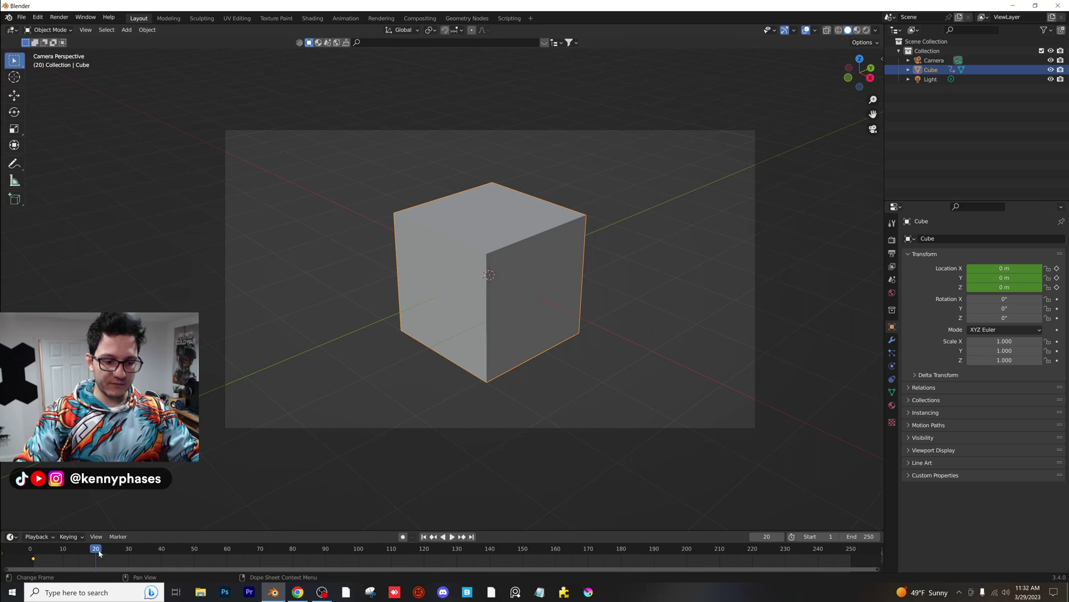
pyautogui.press('g')
pyautogui.click(601, 296)
pyautogui.press('i')
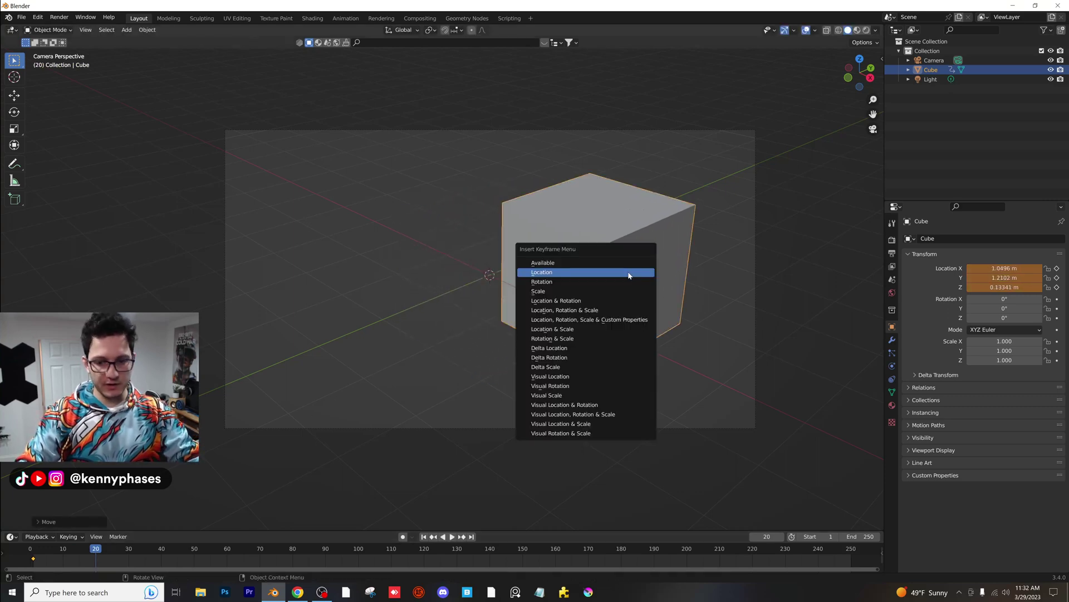
pyautogui.click(563, 273)
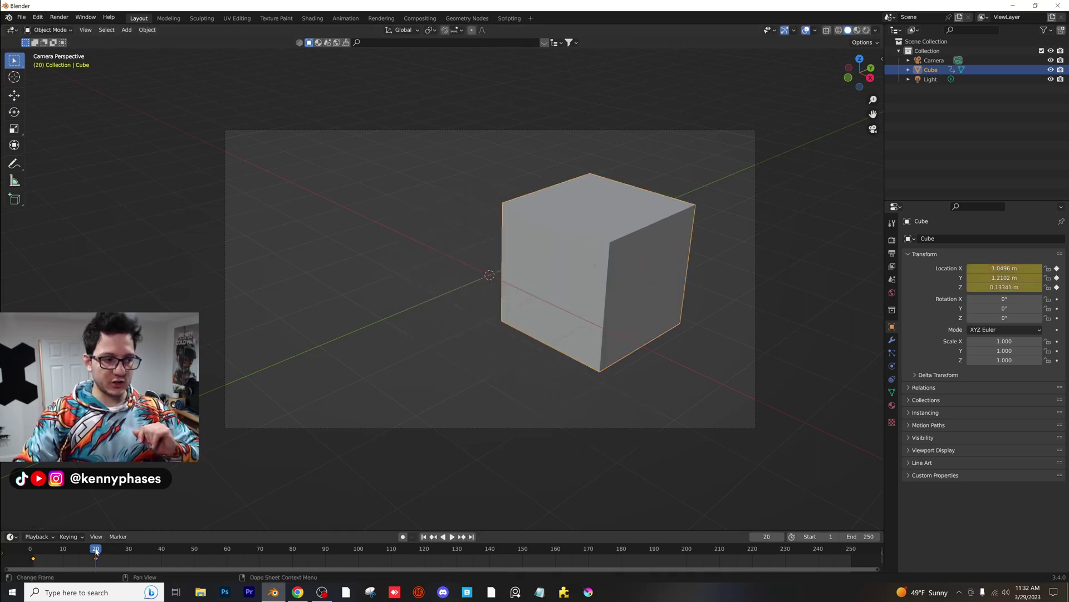
pyautogui.moveTo(96, 551); pyautogui.dragTo(34, 552)
pyautogui.press('space')
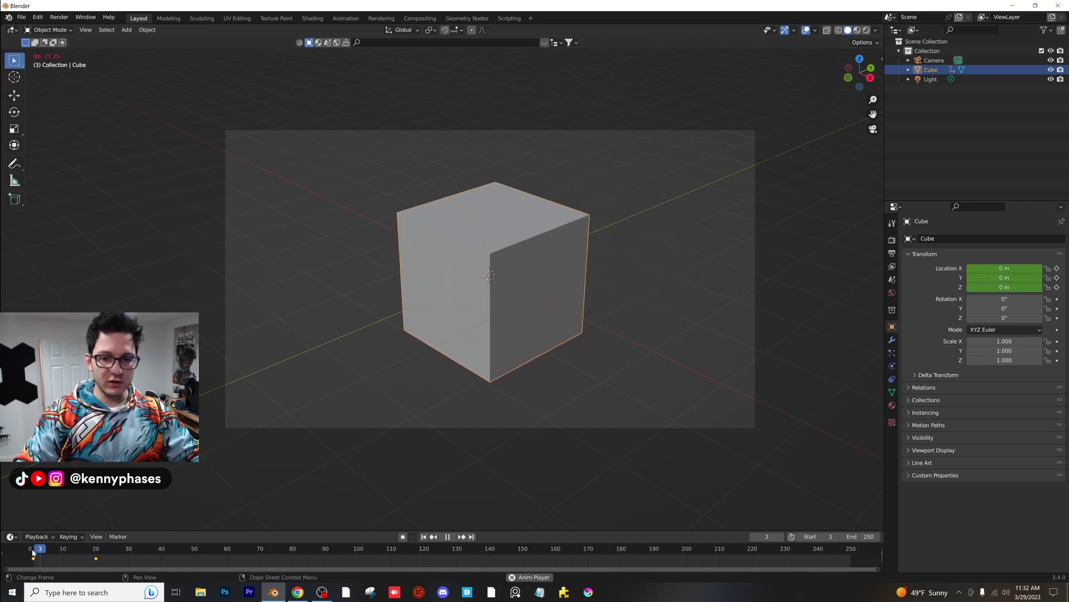
pyautogui.press('Escape')
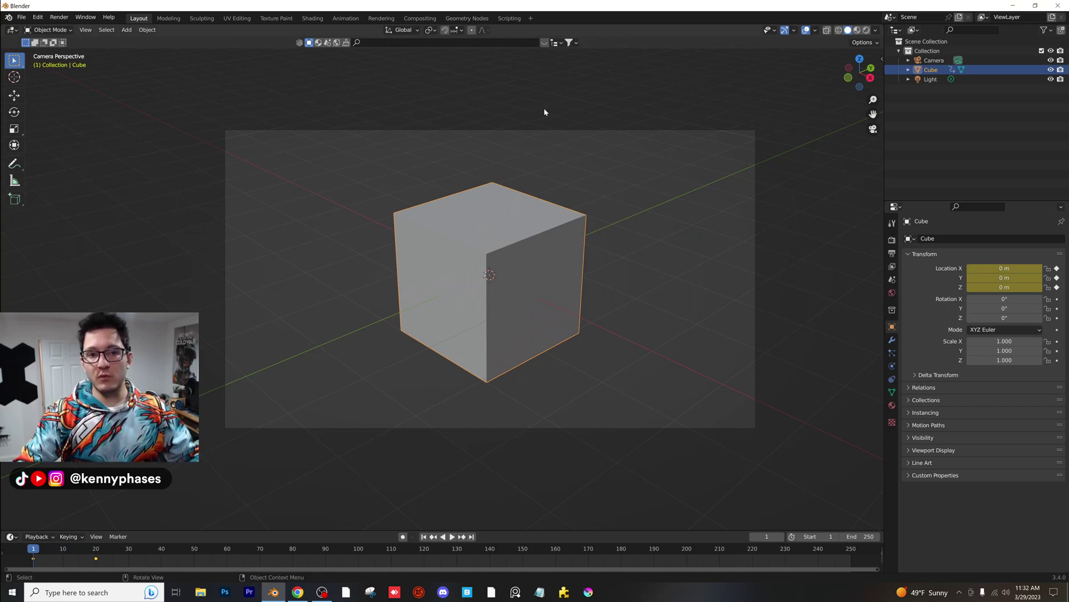
# Step: Show Output Properties, undo a trial Resolution X change back to 1920, and reopen Frame Range
pyautogui.click(891, 253)
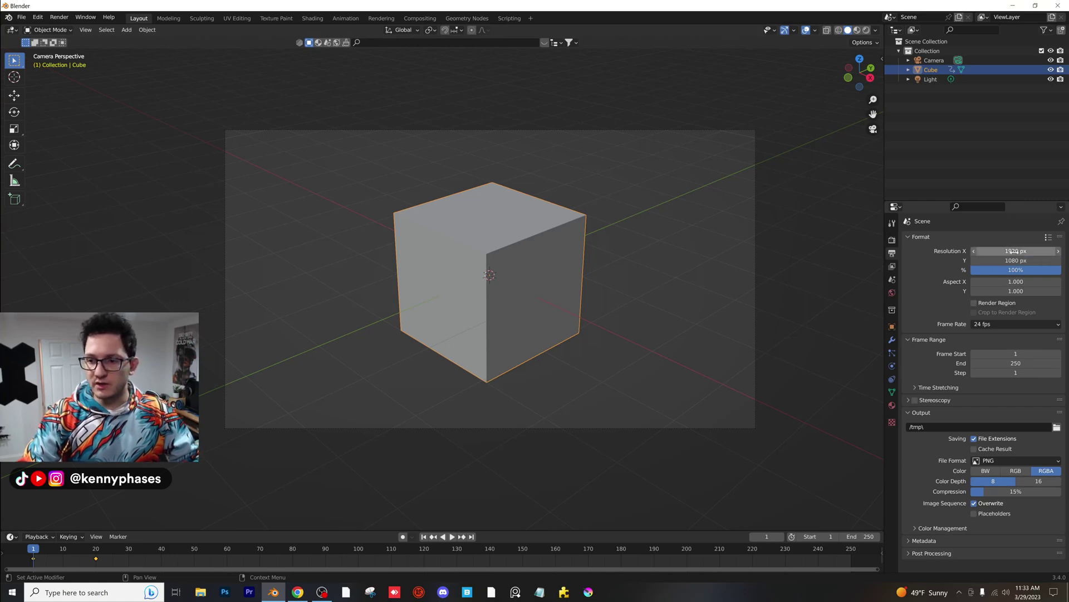
pyautogui.moveTo(1013, 251)
pyautogui.mouseDown()
pyautogui.moveTo(980, 252)
pyautogui.moveTo(1022, 251)
pyautogui.mouseUp()
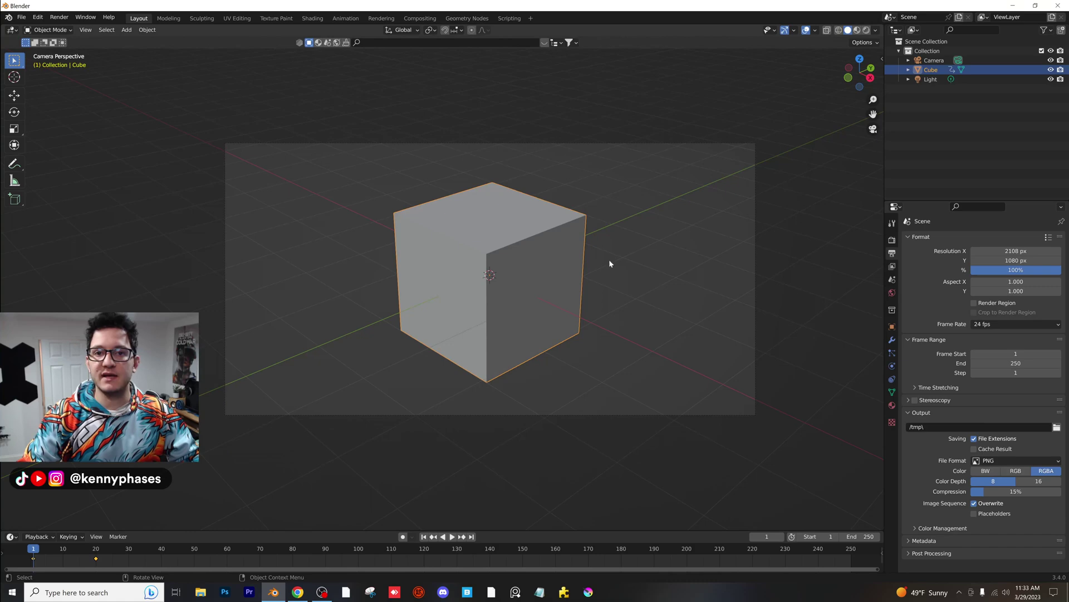
pyautogui.hotkey('ctrl', 'z')
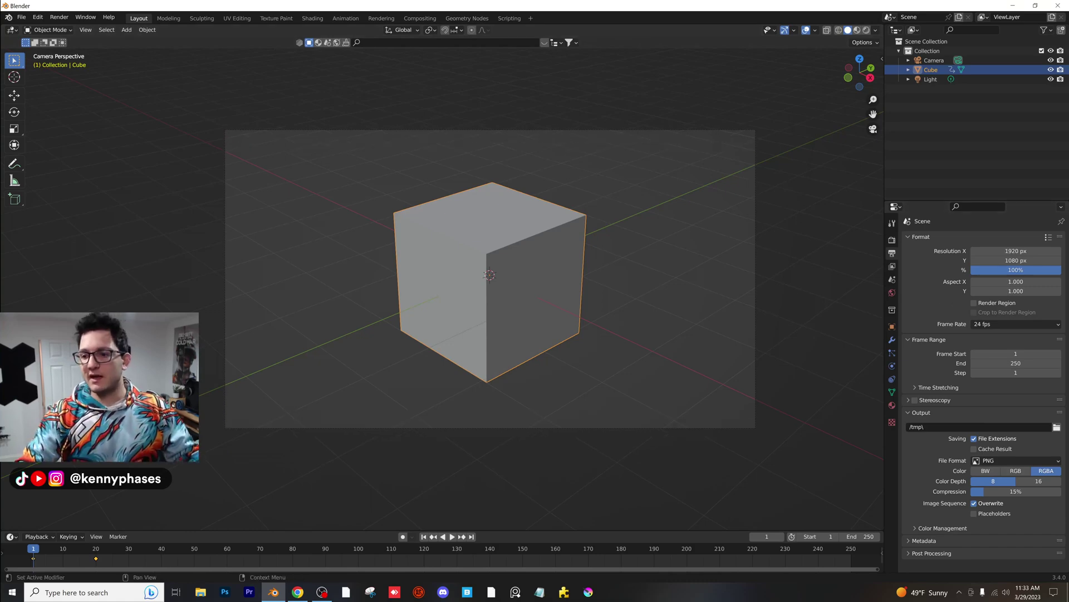
pyautogui.click(936, 340)
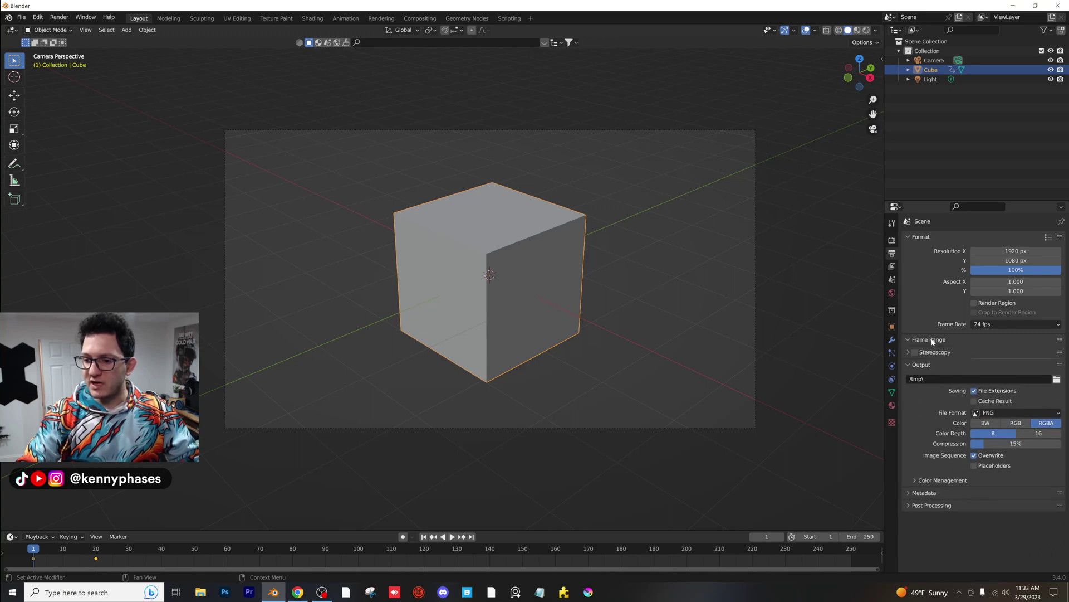
pyautogui.click(941, 340)
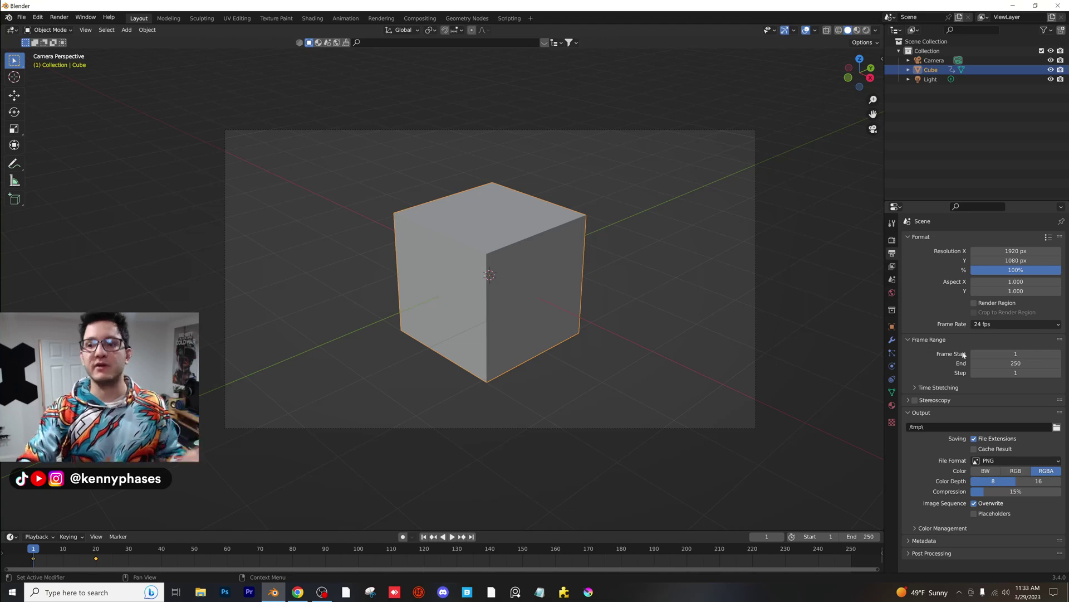
# Step: Set the Frame Range End to 20
pyautogui.click(1028, 364)
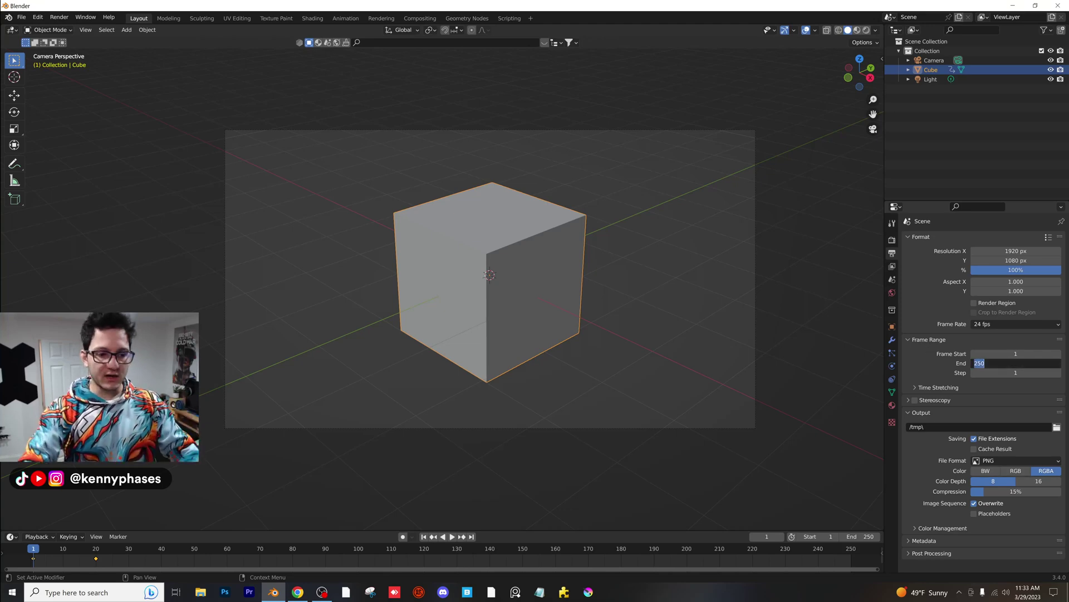
pyautogui.write('20')
pyautogui.press('Return')
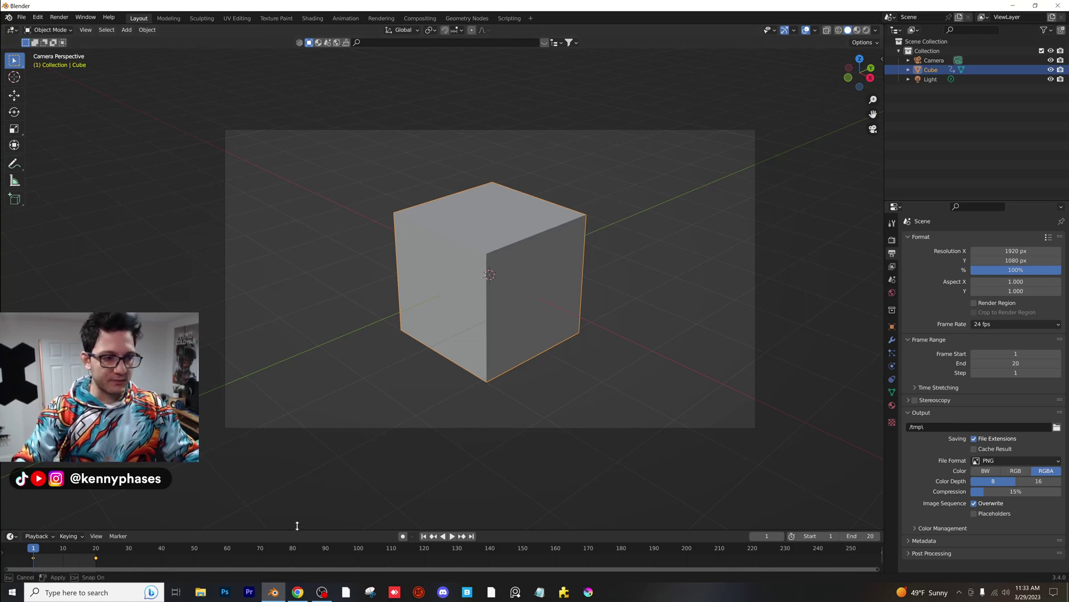
# Step: Enlarge and zoom the timeline around frames 1–20, then play the animation and stop at frame 1
pyautogui.moveTo(296, 529); pyautogui.dragTo(299, 503)
pyautogui.scroll(2, 82, 534)
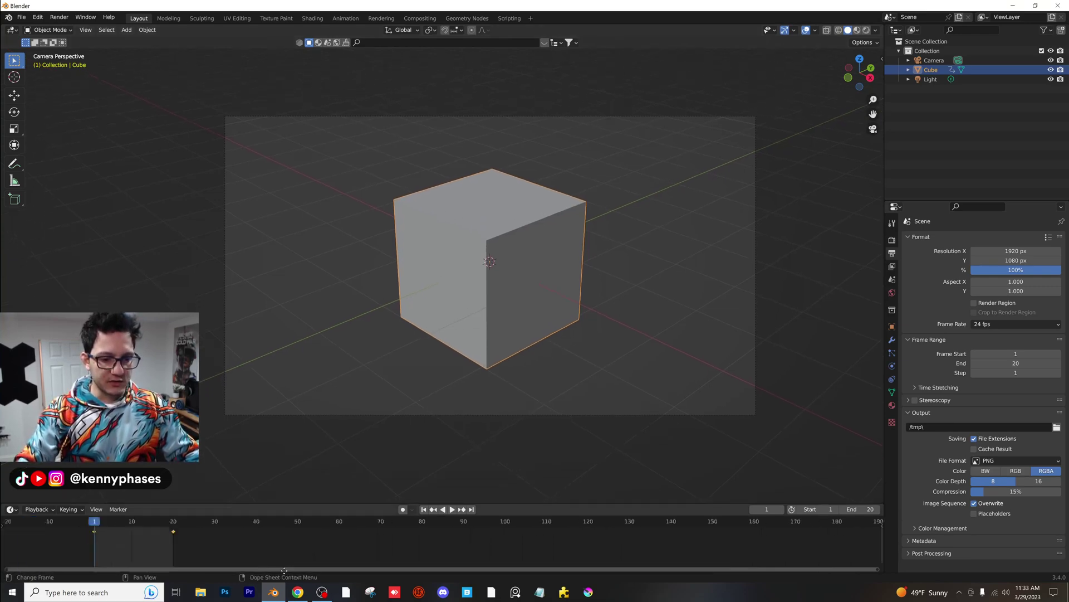
pyautogui.moveTo(127, 551); pyautogui.dragTo(426, 553, button='middle')
pyautogui.scroll(2, 246, 544)
pyautogui.press('space')
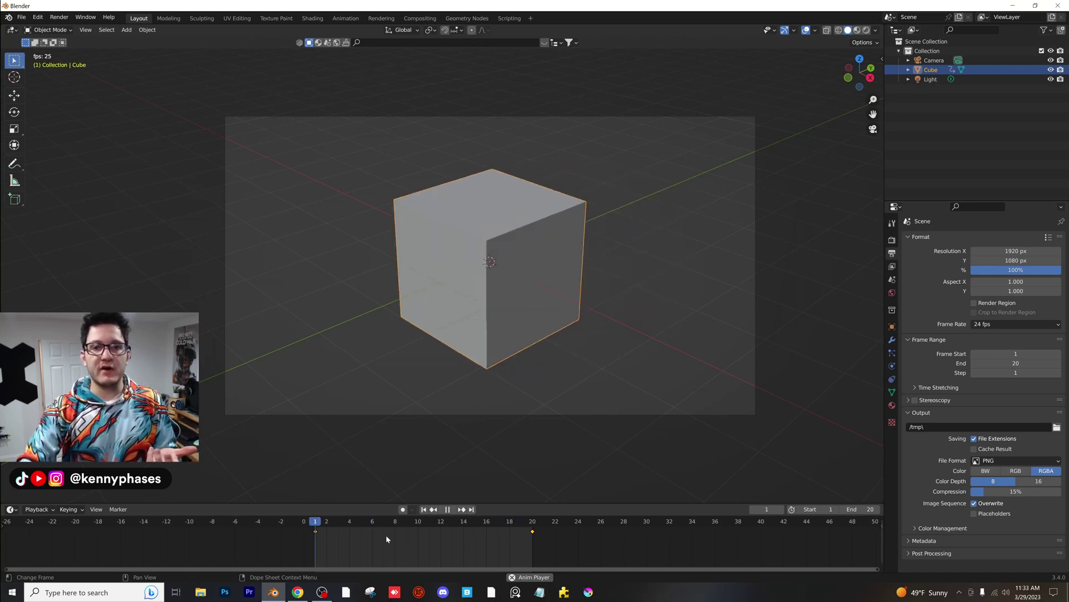
pyautogui.moveTo(386, 535)
pyautogui.mouseDown()
pyautogui.moveTo(345, 527)
pyautogui.moveTo(389, 535)
pyautogui.mouseUp()
pyautogui.press('Escape')
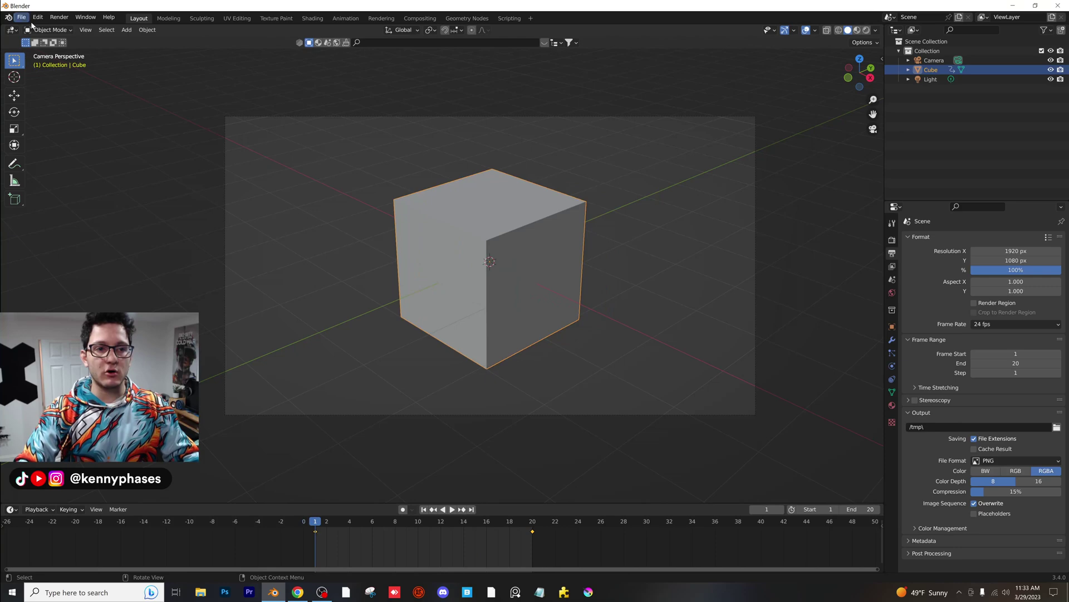
pyautogui.click(64, 16)
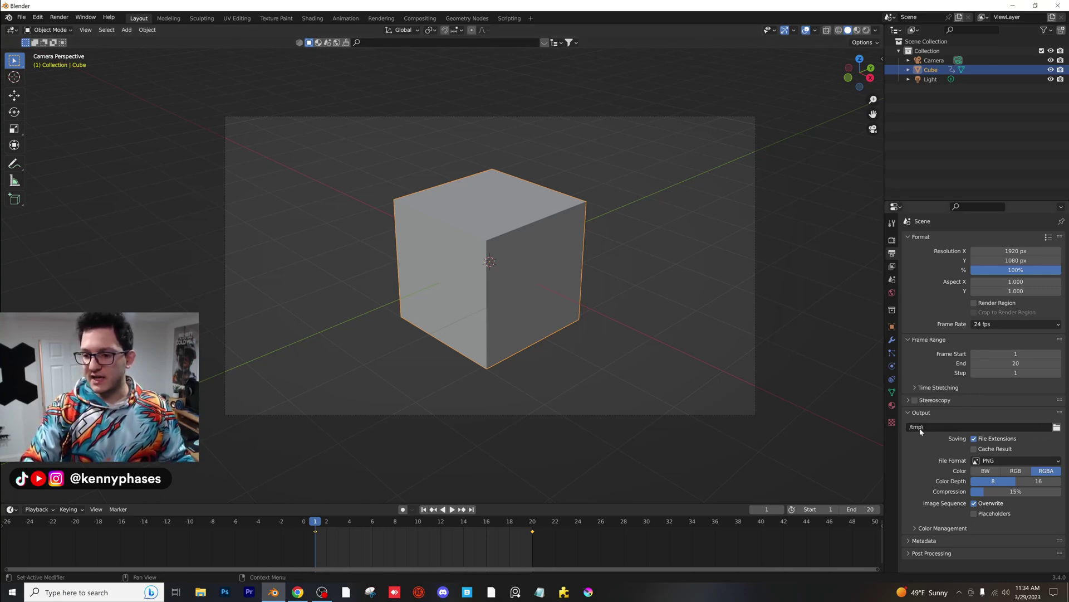
# Step: Point the output path to a new Desktop folder 'output-frames' with file prefix 'output-frames-1'
pyautogui.click(1058, 427)
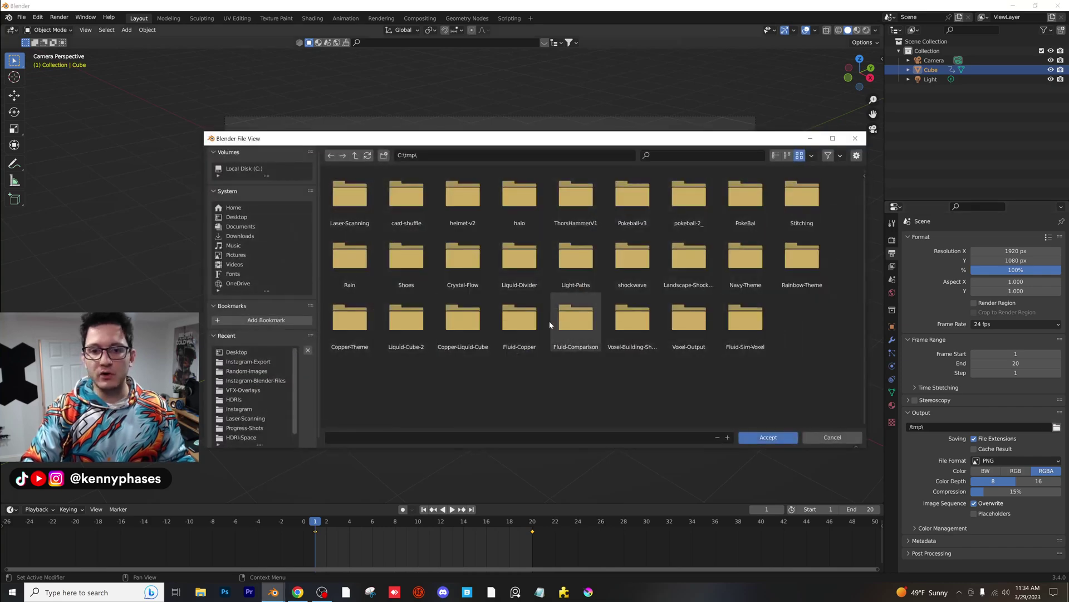
pyautogui.click(236, 217)
pyautogui.click(384, 155)
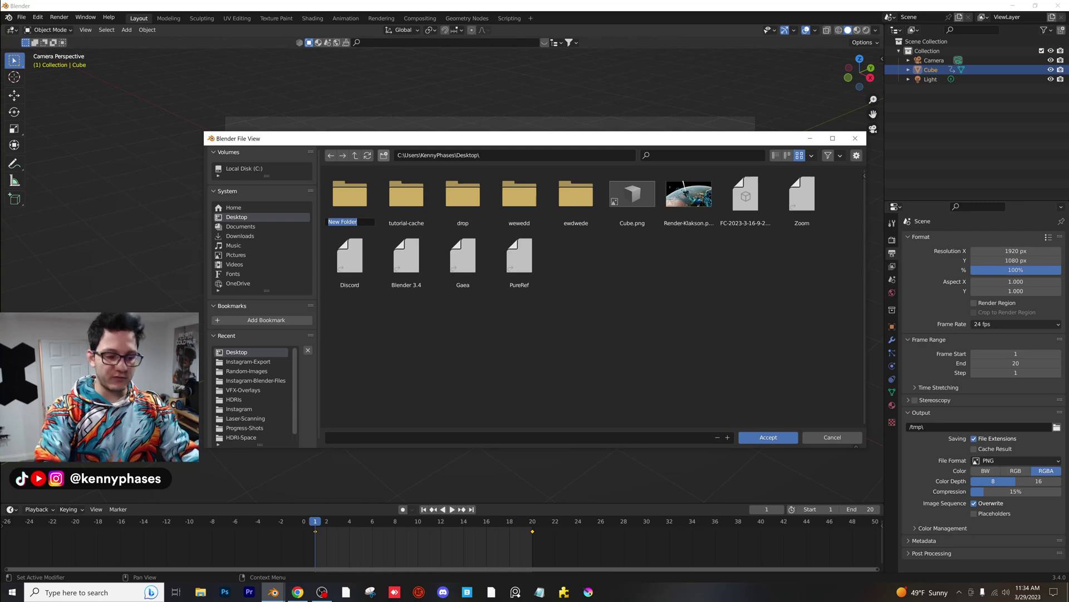
pyautogui.write('output-fra')
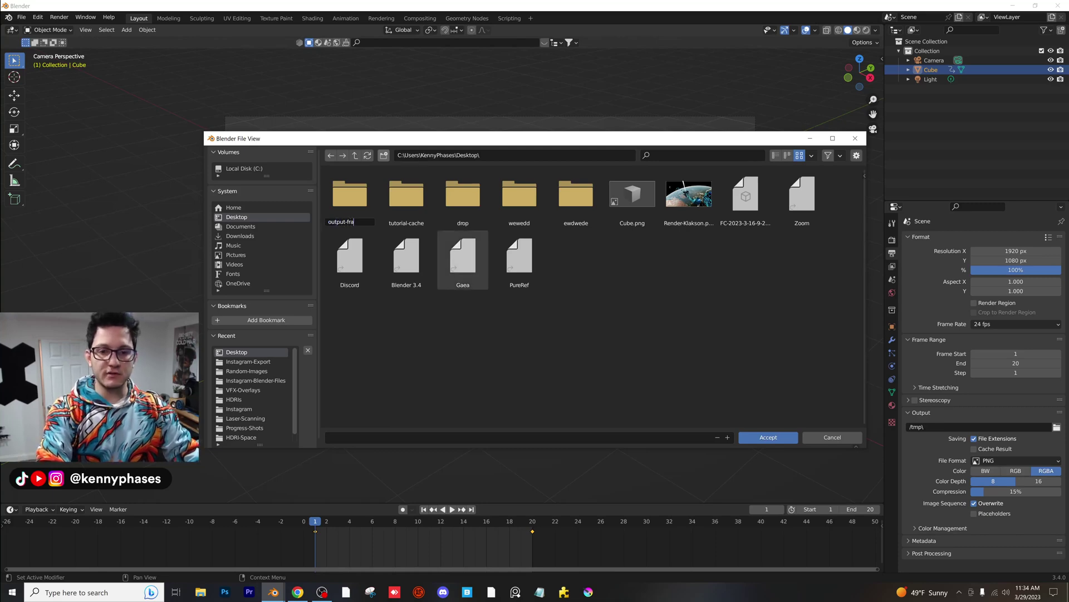
pyautogui.write('mes')
pyautogui.press('Return')
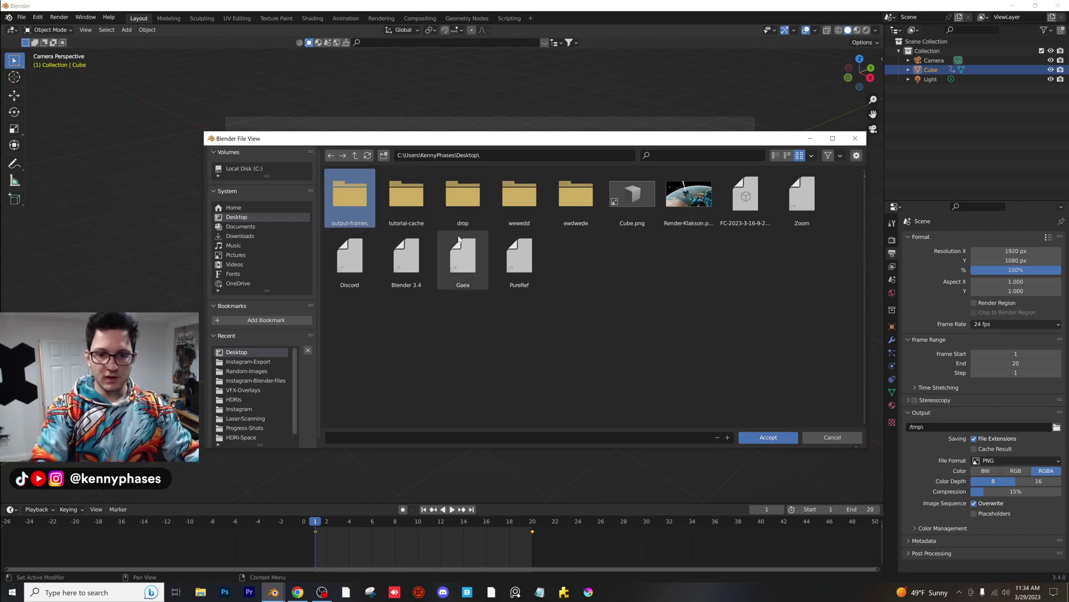
pyautogui.doubleClick(353, 202)
pyautogui.click(769, 437)
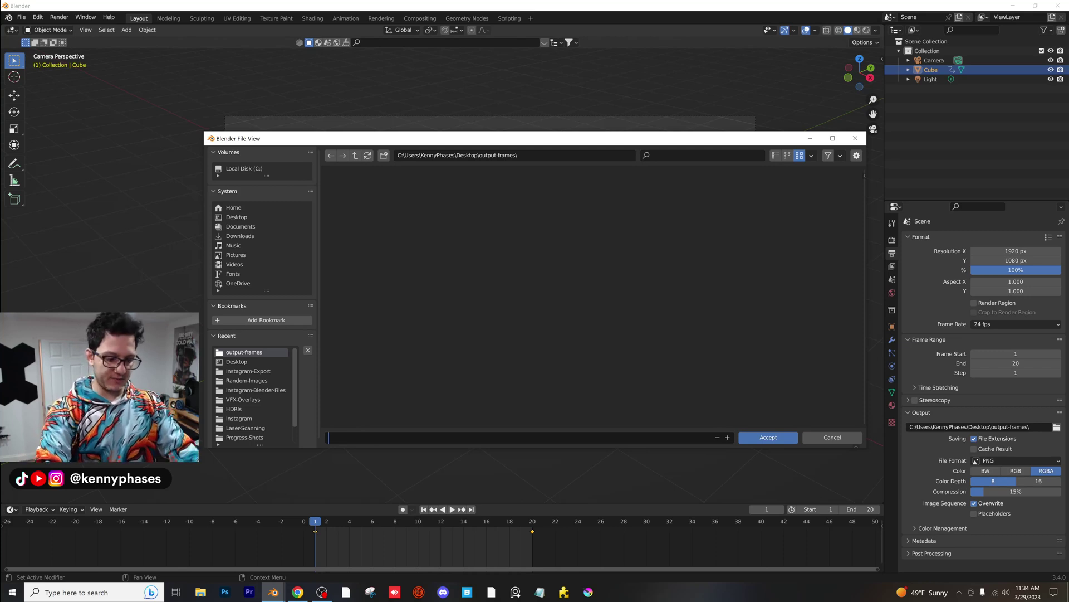
pyautogui.write('output-fr')
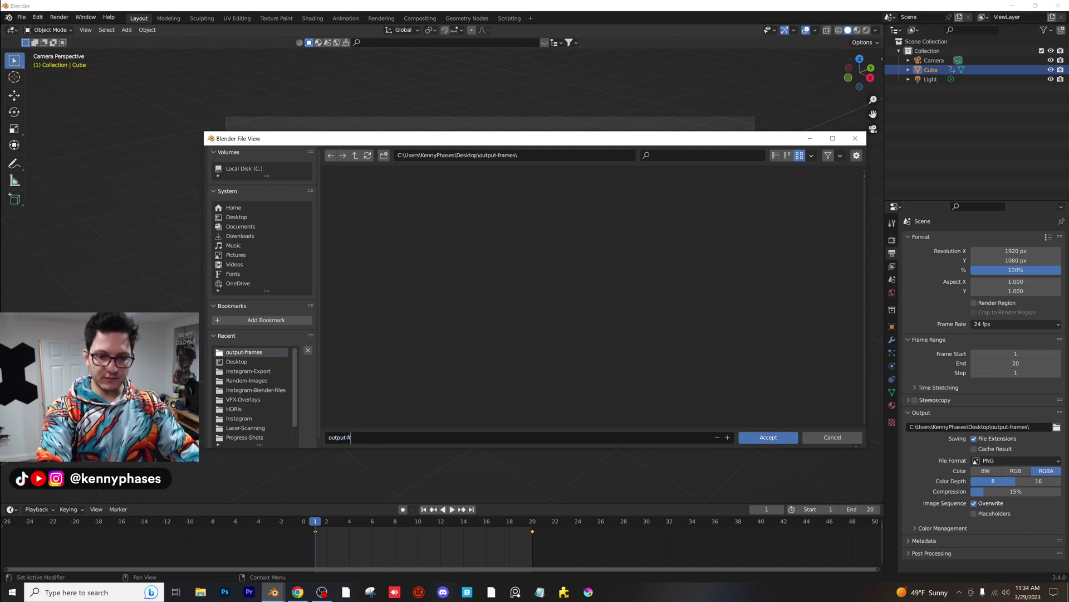
pyautogui.write('ames-1')
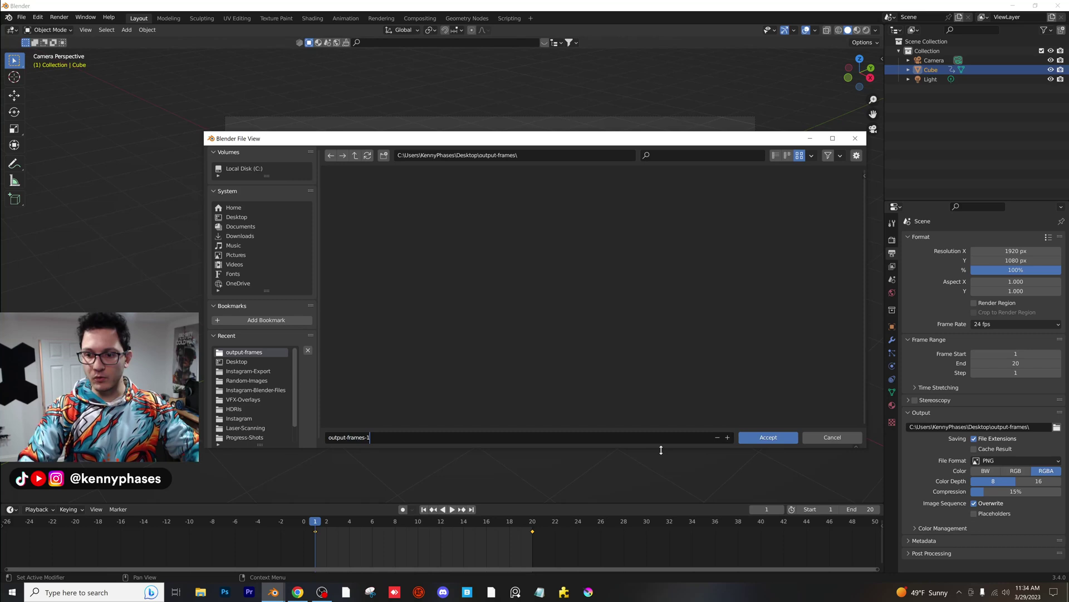
pyautogui.click(772, 438)
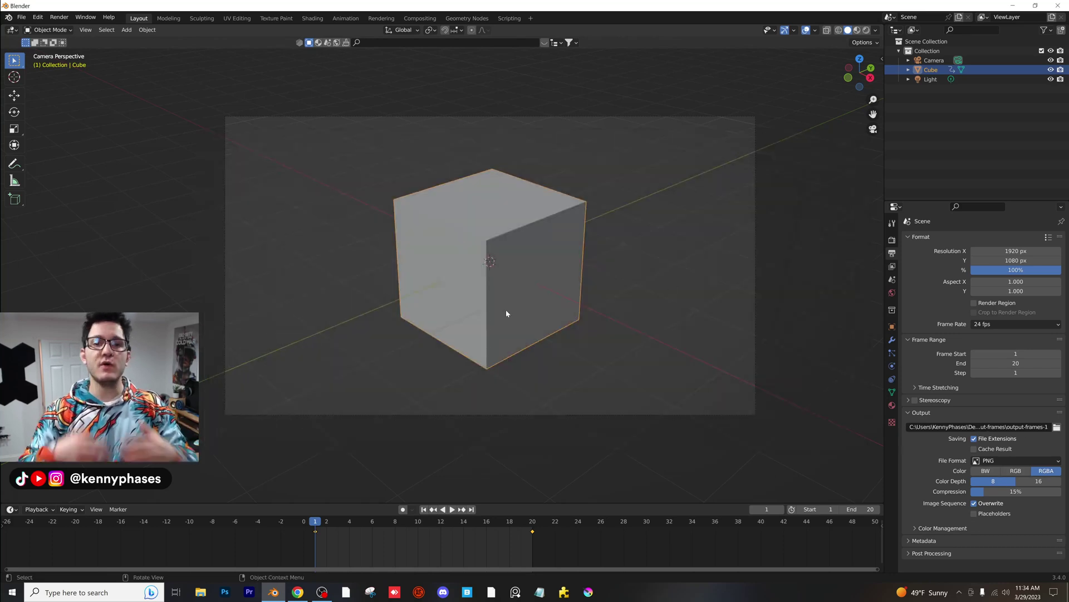
# Step: Render the full 20-frame animation to the output folder and close the render window
pyautogui.click(59, 18)
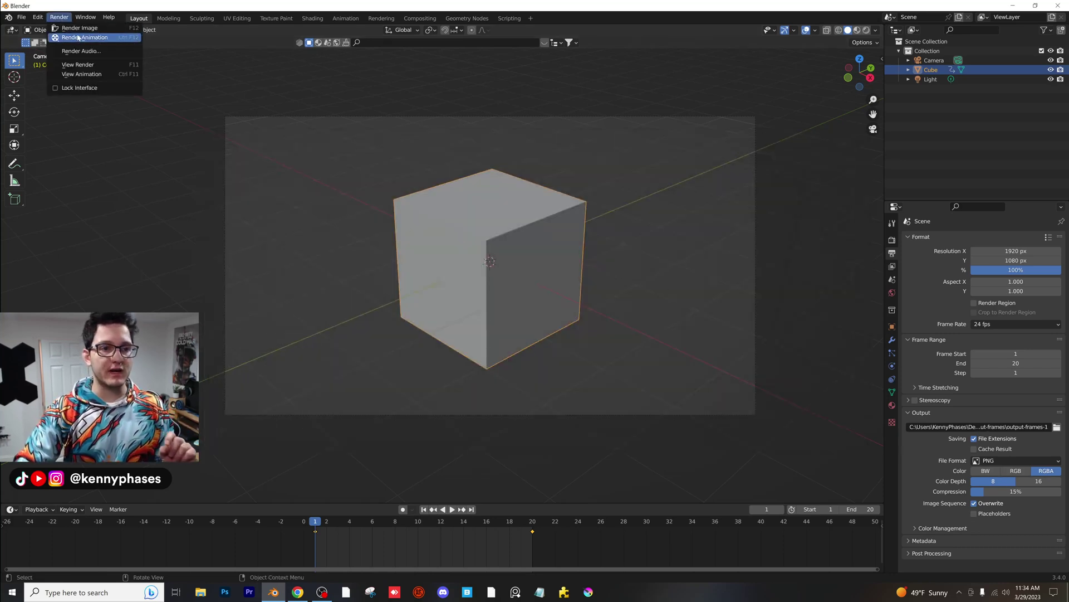
pyautogui.click(78, 37)
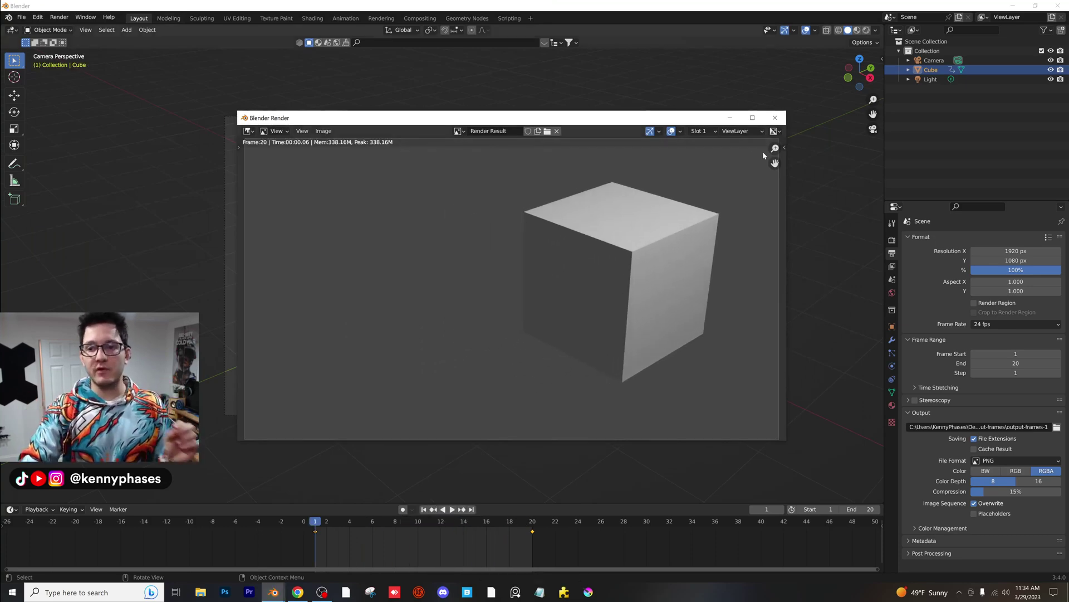
pyautogui.click(775, 117)
pyautogui.click(200, 592)
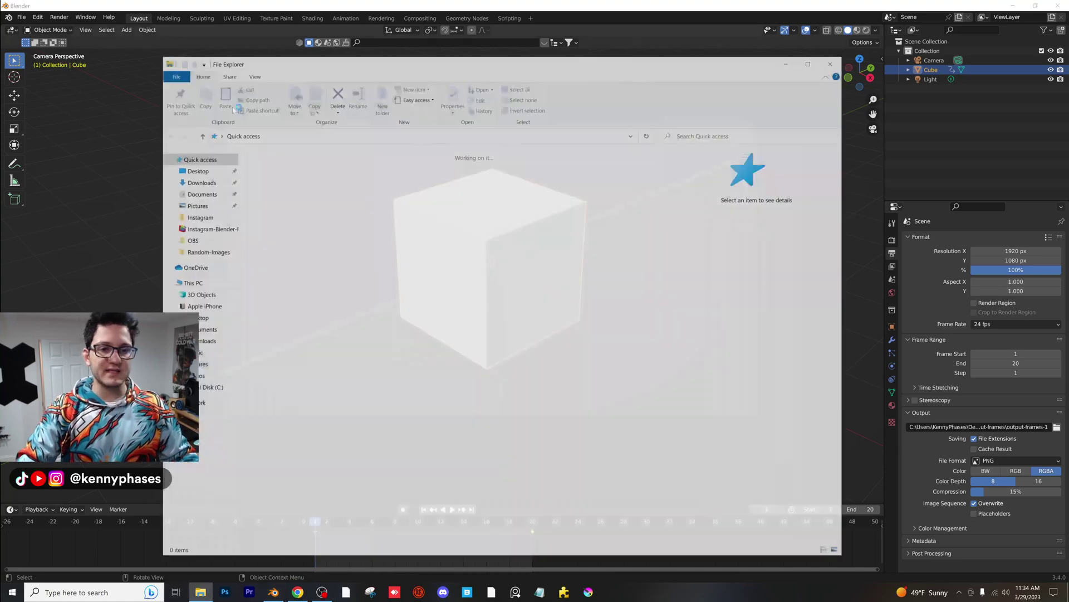
pyautogui.click(195, 169)
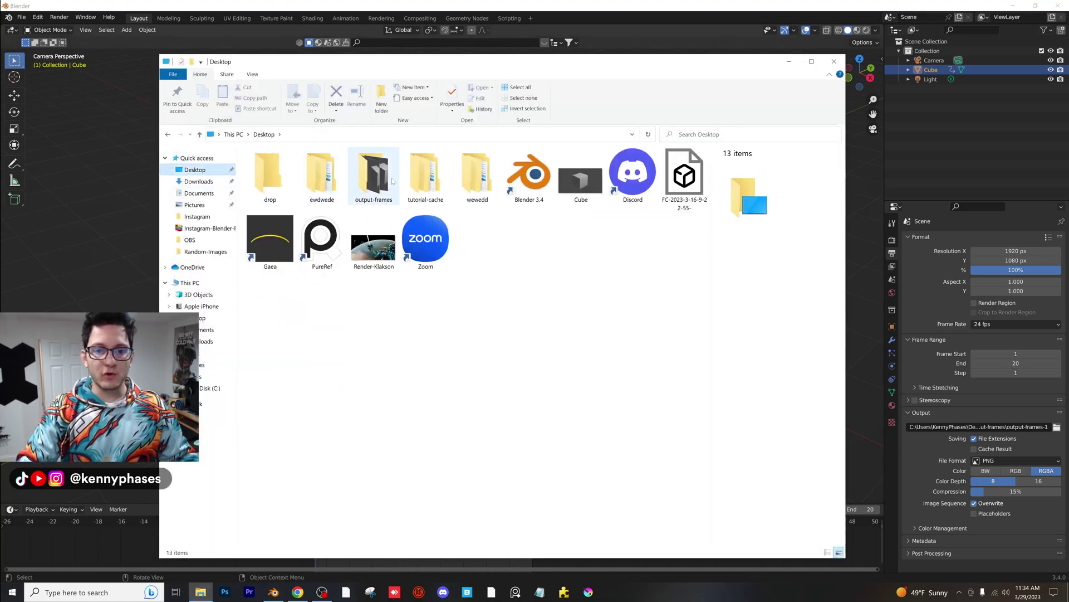
pyautogui.doubleClick(374, 173)
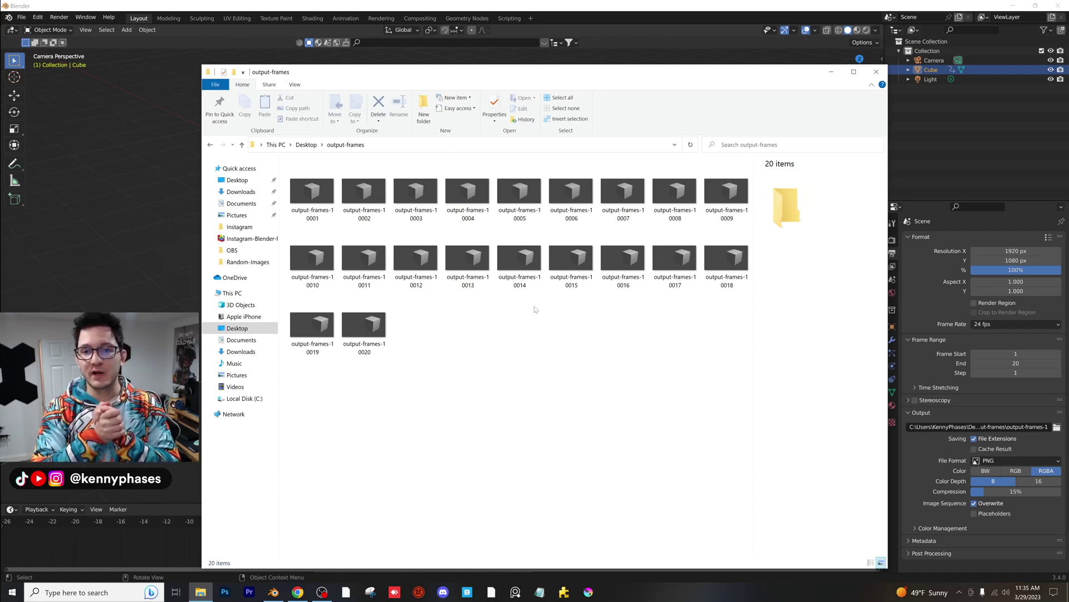
pyautogui.click(876, 72)
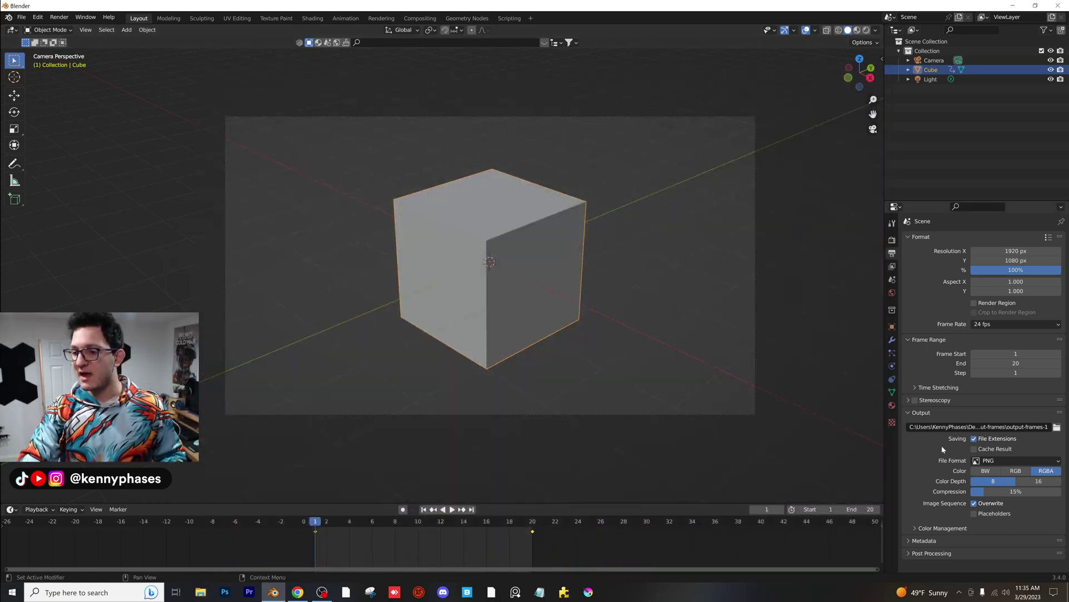
# Step: Set output to FFmpeg Video, MPEG-4 container, High Quality, and render the 20-frame animation
pyautogui.click(1003, 459)
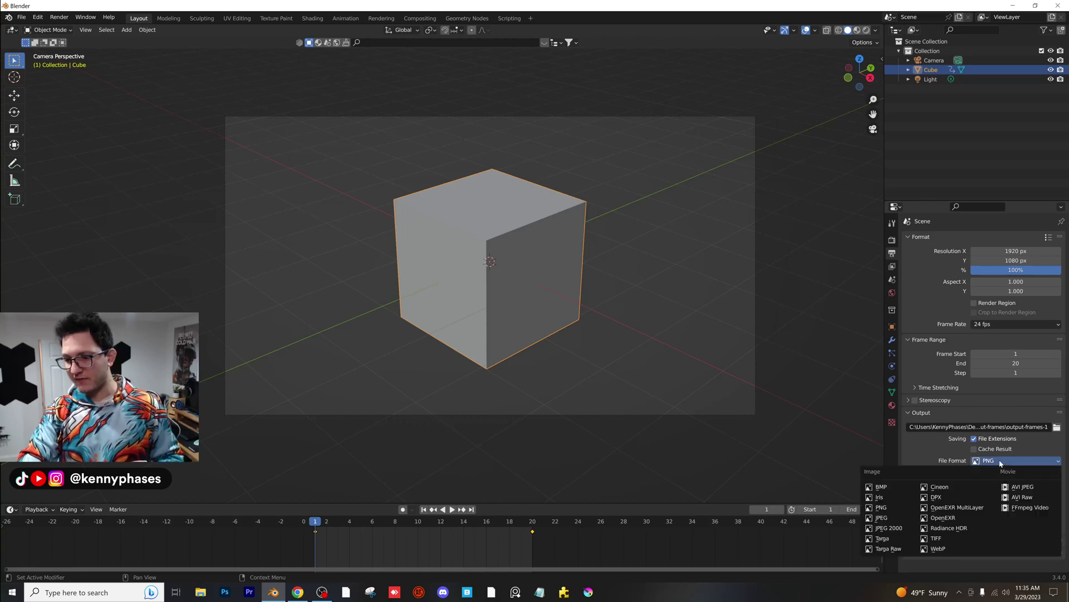
pyautogui.click(1029, 507)
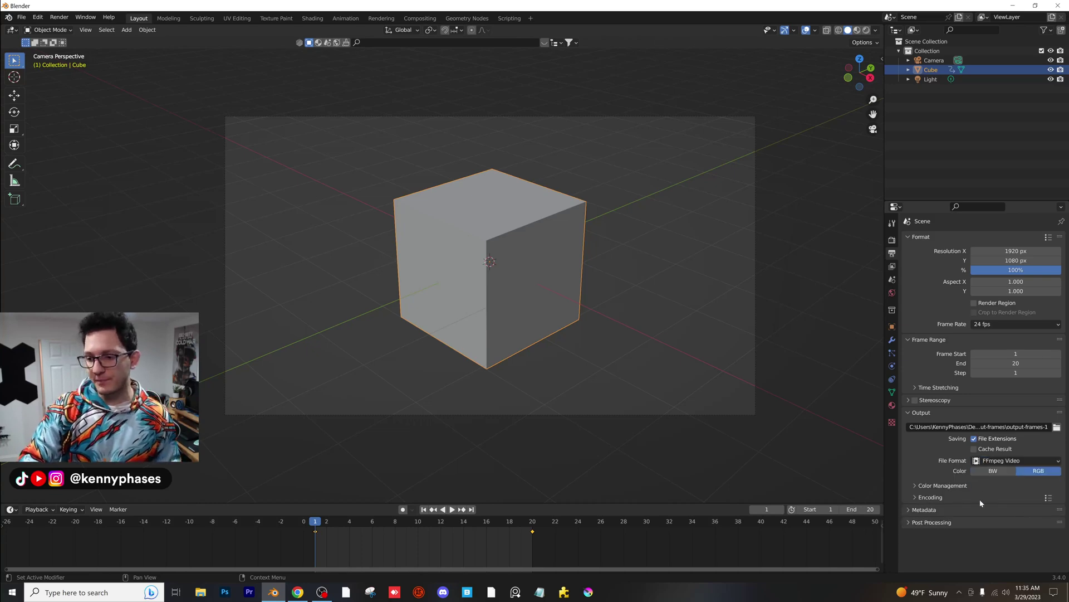
pyautogui.scroll(-3, 938, 497)
pyautogui.click(1009, 445)
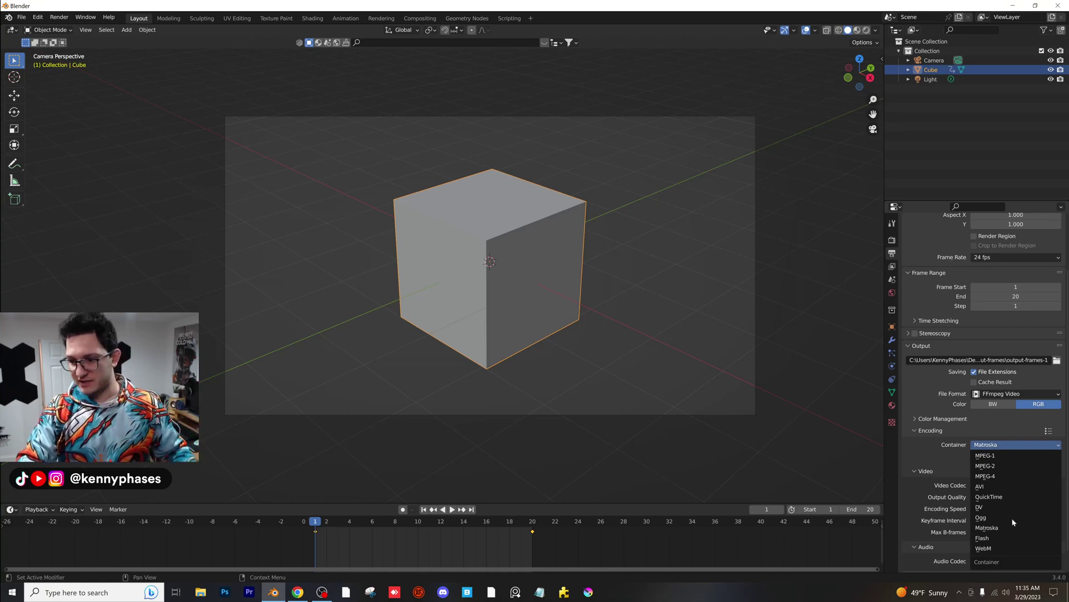
pyautogui.click(1006, 477)
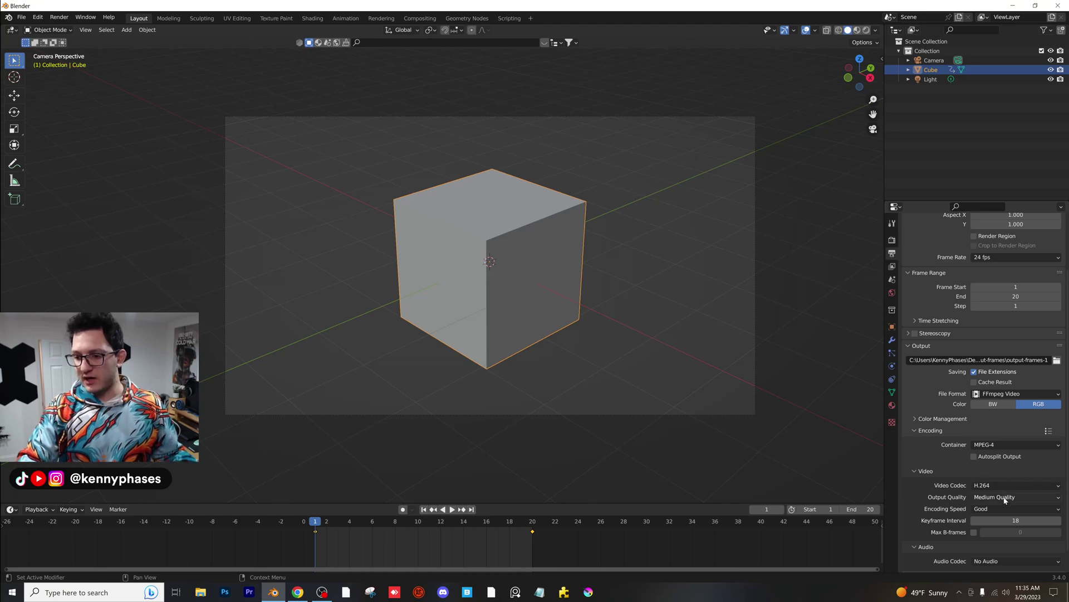
pyautogui.click(1006, 498)
pyautogui.click(1006, 455)
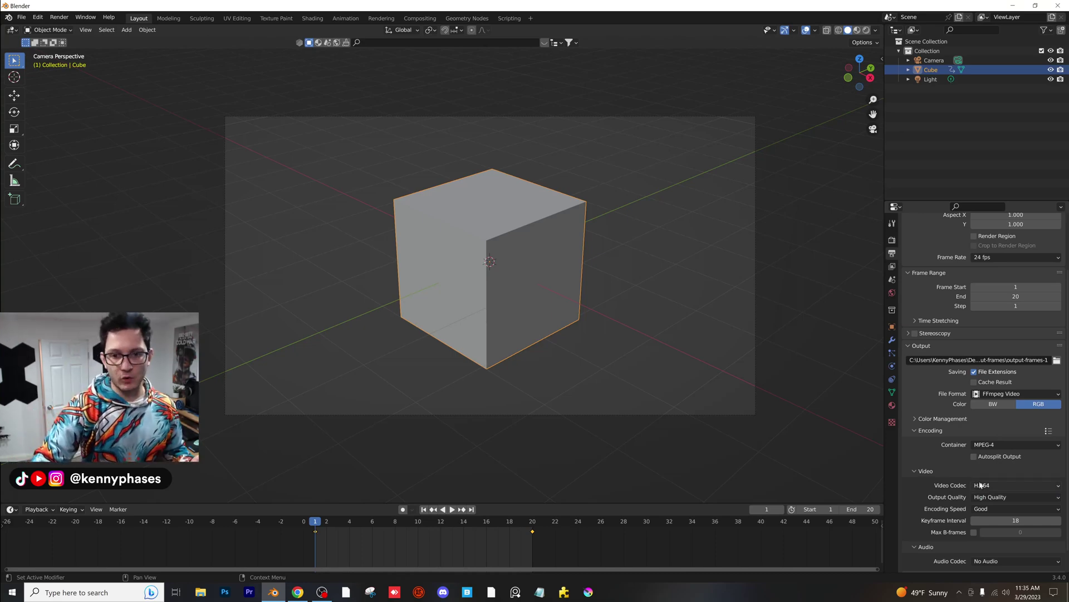
pyautogui.click(59, 17)
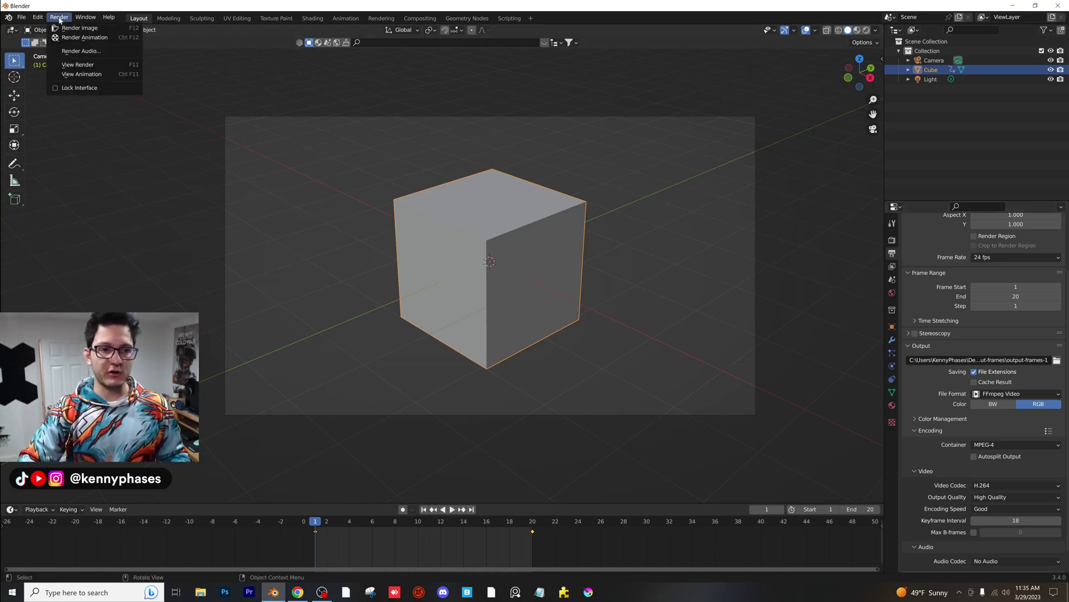
pyautogui.click(91, 39)
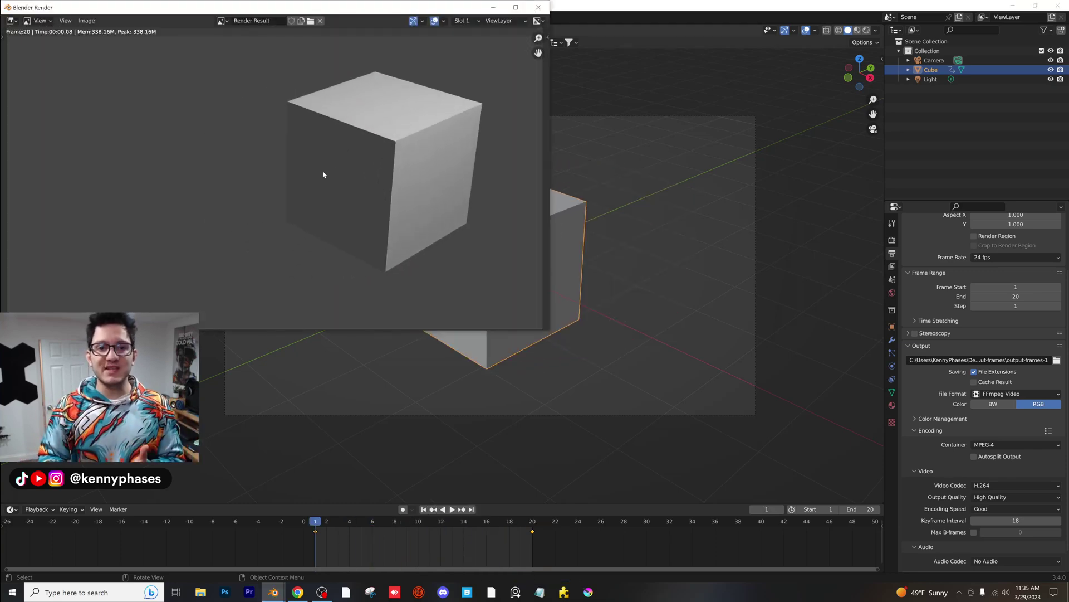
pyautogui.click(200, 592)
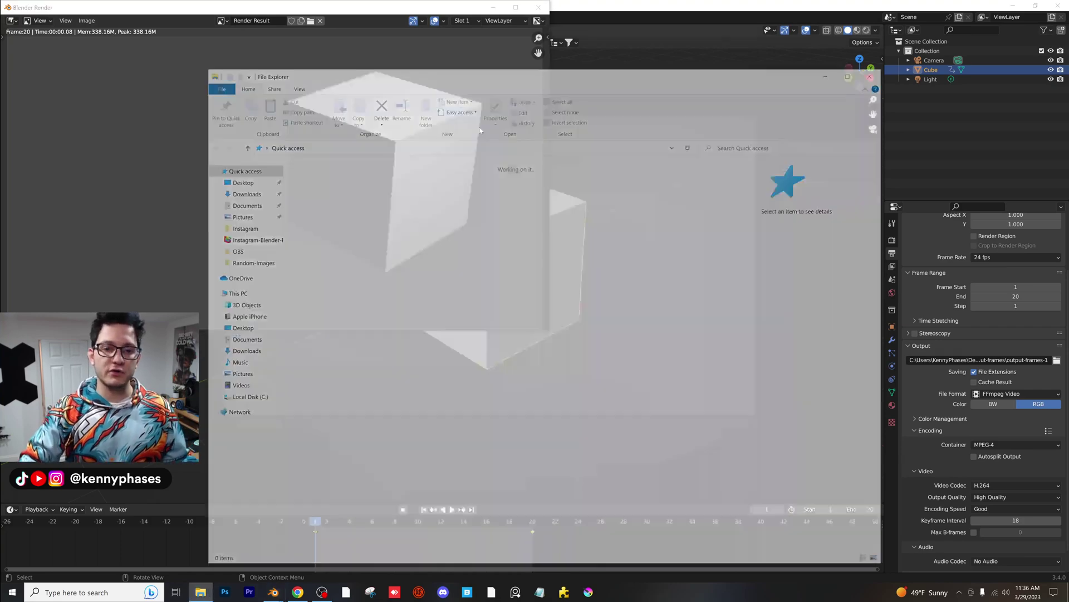
pyautogui.click(238, 180)
pyautogui.doubleClick(417, 203)
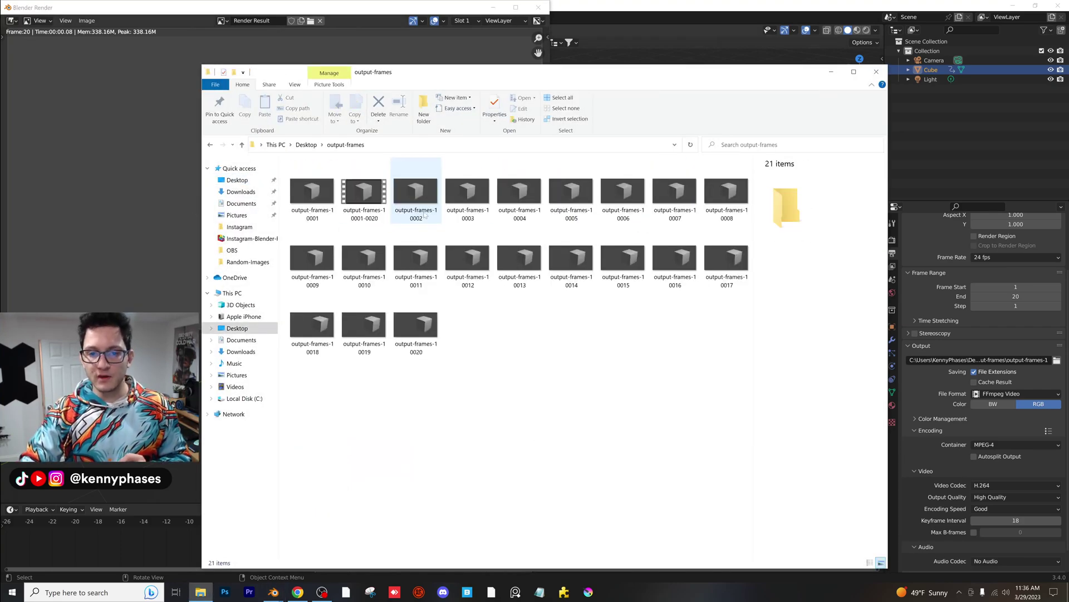
pyautogui.click(372, 206)
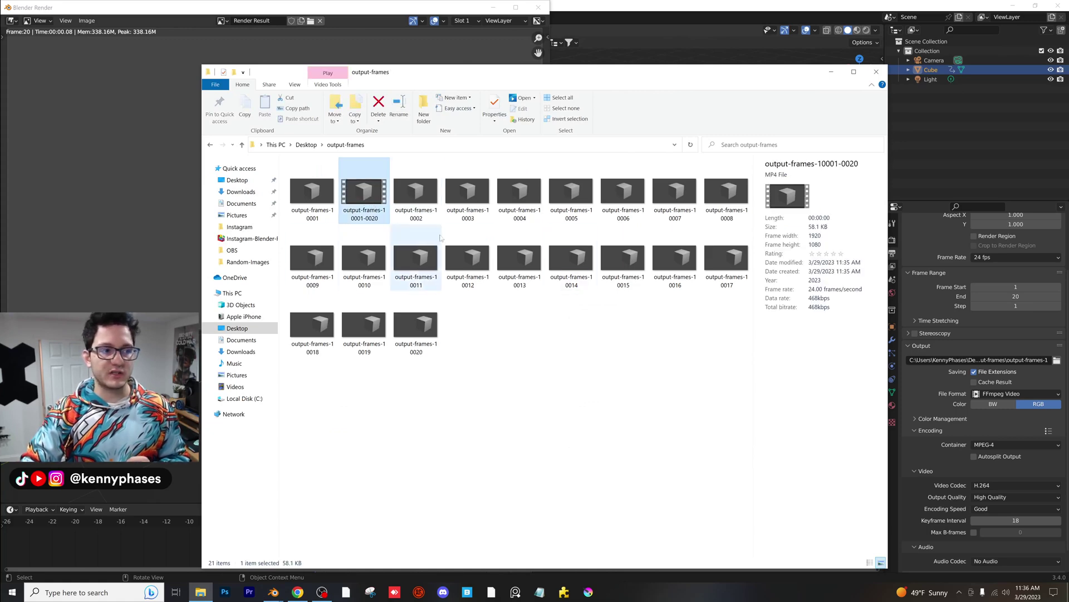
pyautogui.doubleClick(372, 196)
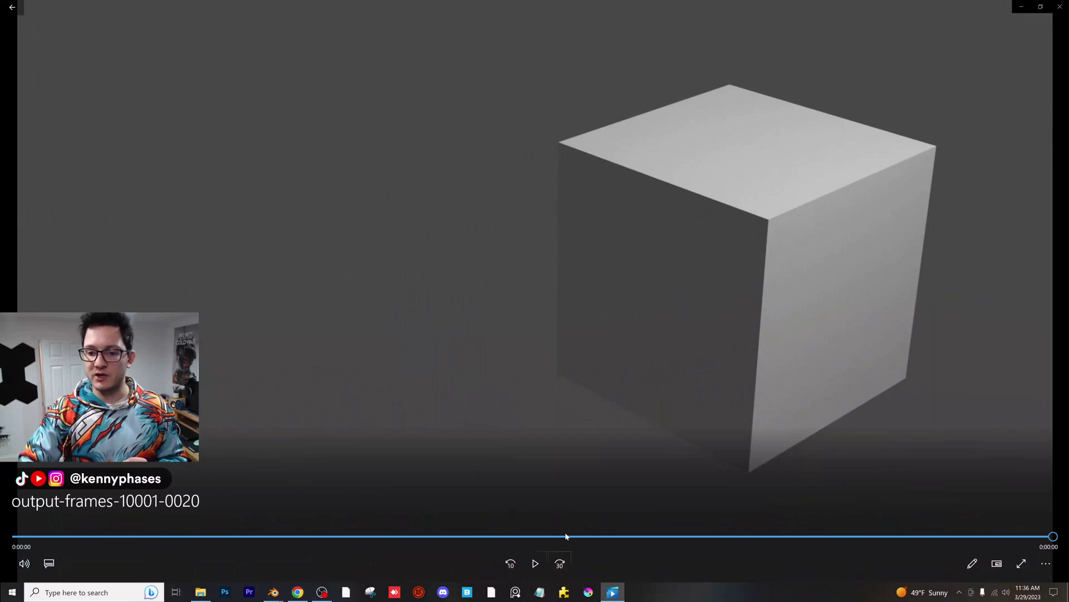
pyautogui.moveTo(562, 536); pyautogui.dragTo(702, 479)
pyautogui.click(1060, 7)
# Step: Close the file browser and render windows, and confirm the frame rate stays 24 fps
pyautogui.click(876, 72)
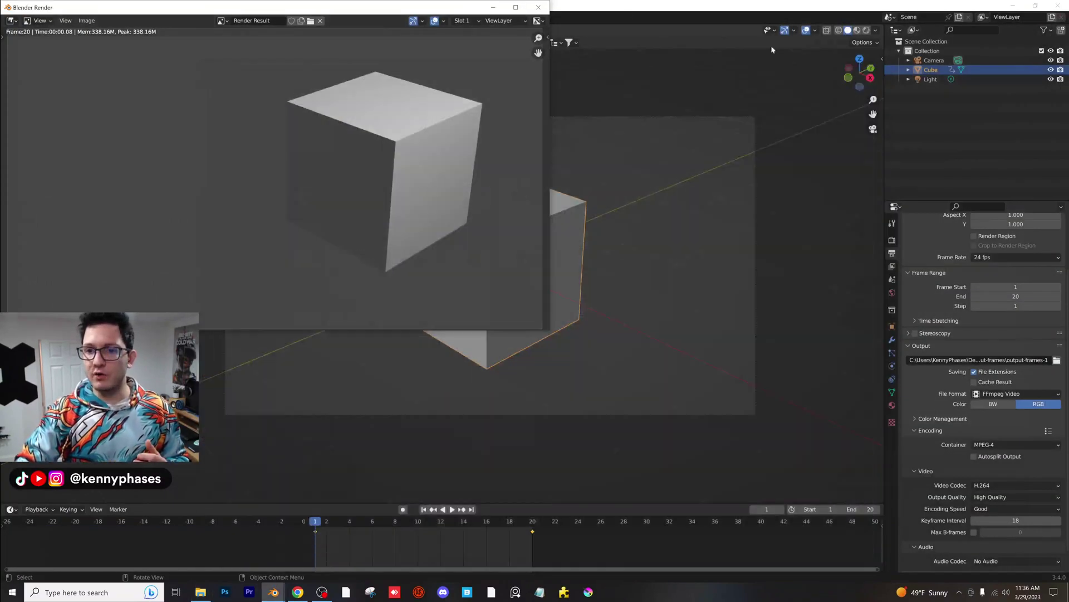
pyautogui.click(539, 7)
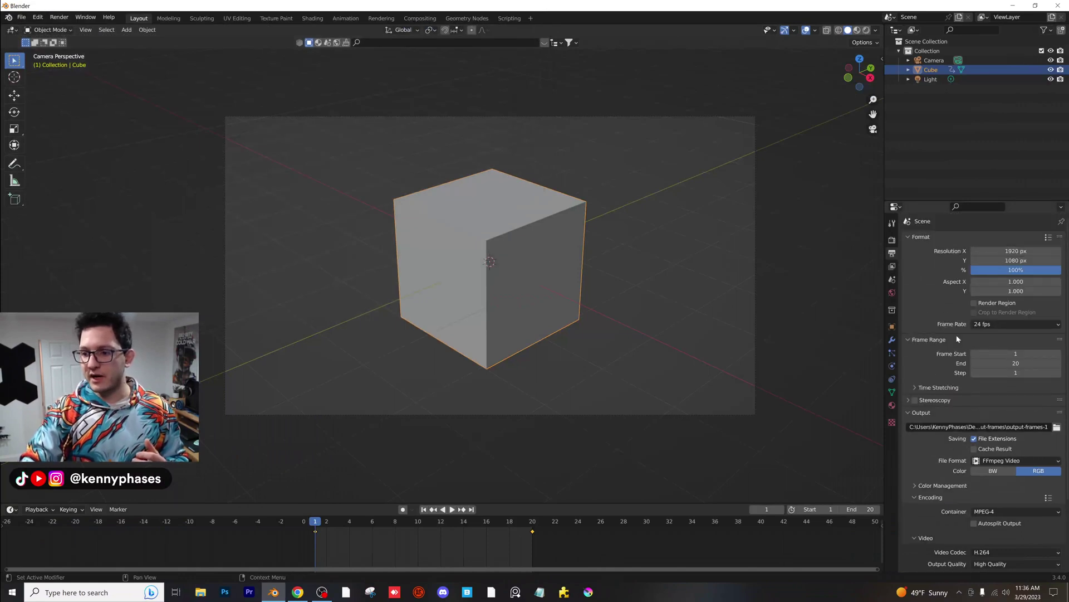
pyautogui.click(987, 325)
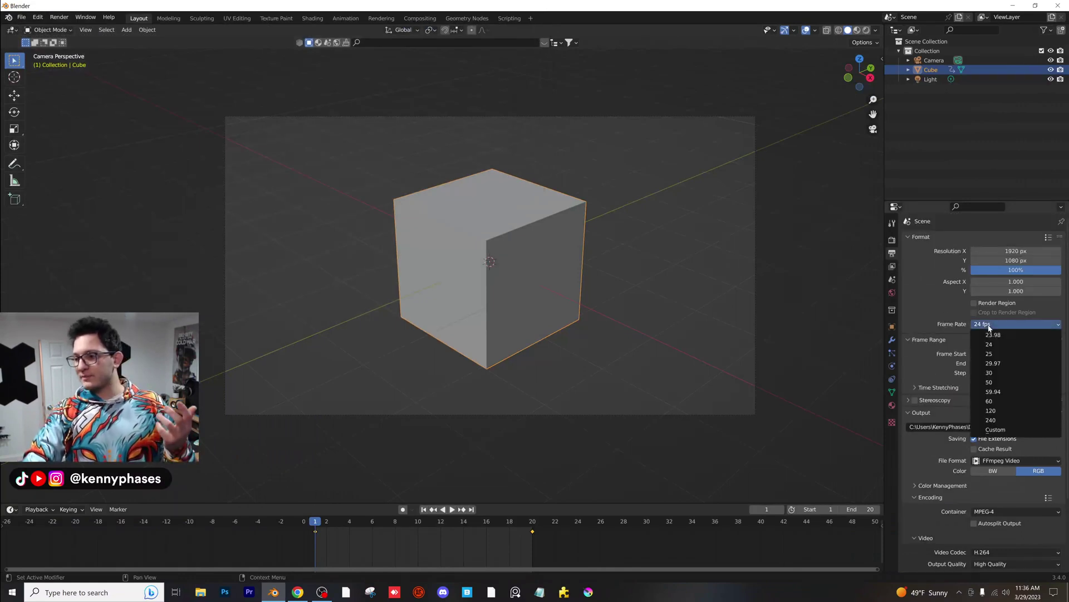
pyautogui.click(989, 326)
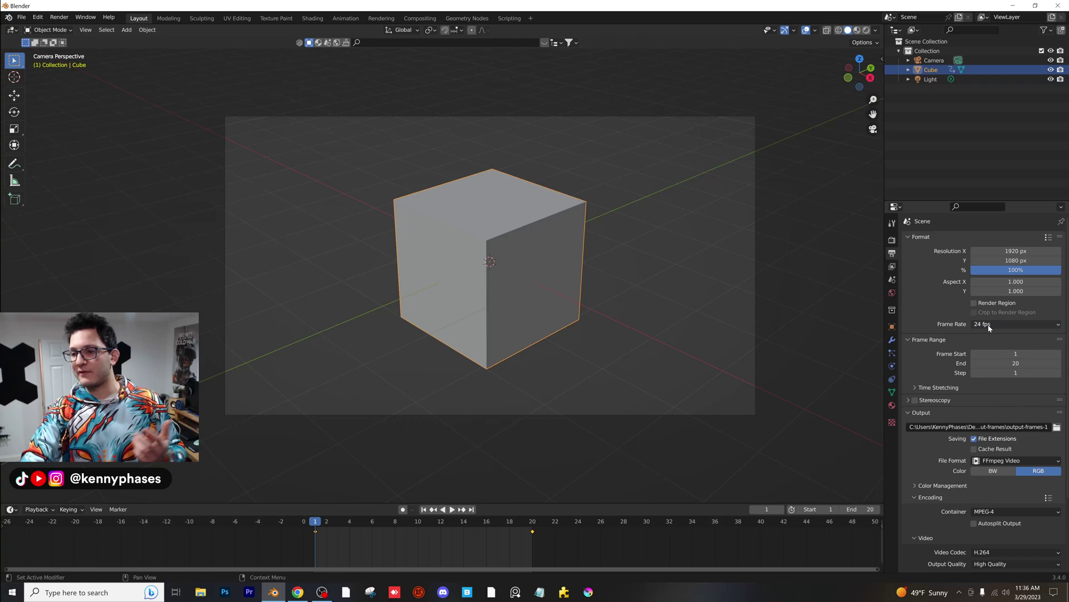
pyautogui.click(989, 326)
pyautogui.click(989, 328)
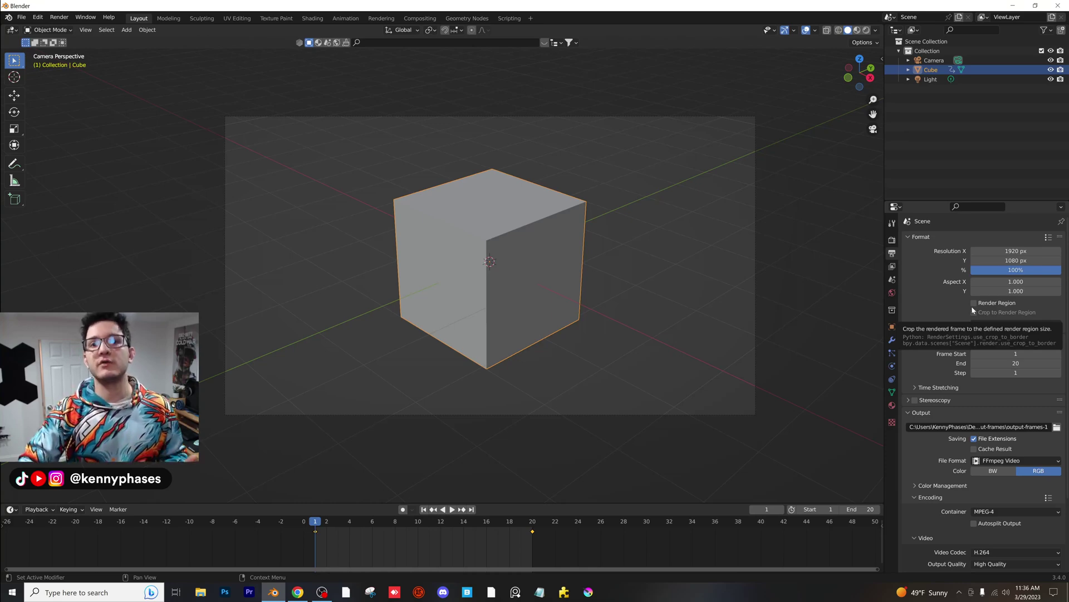
# Step: Zoom the timeline around frames 1–20 and play the cube animation
pyautogui.scroll(2, 657, 287)
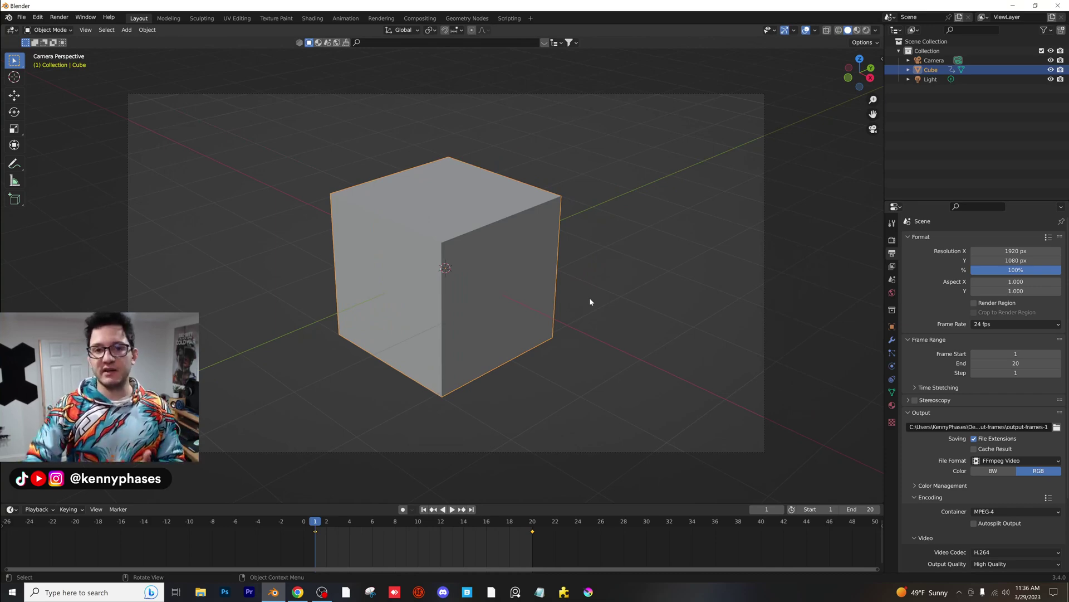
pyautogui.keyDown('ctrl'); pyautogui.moveTo(387, 544); pyautogui.dragTo(526, 531, button='middle'); pyautogui.keyUp('ctrl')
pyautogui.press('space')
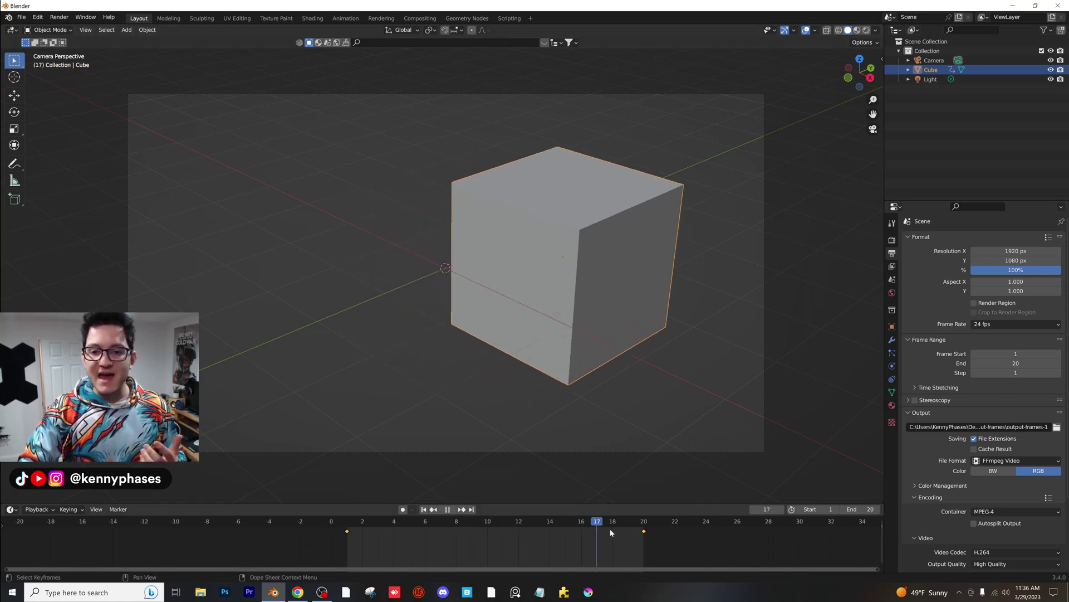